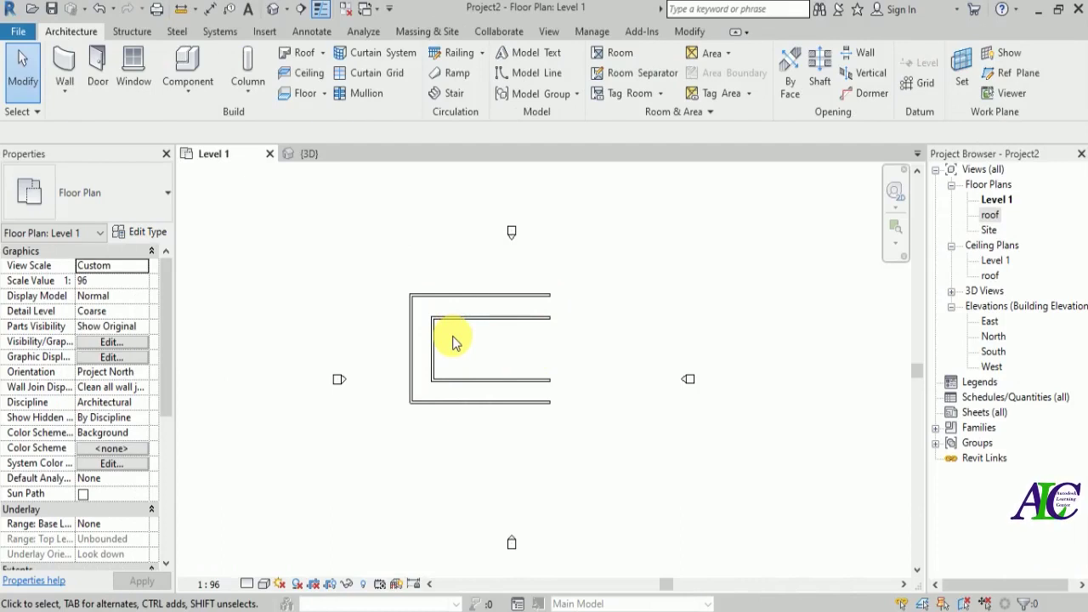
- Open the 'roof' floor plan and start a Roof by Footprint sketch
double_click(991, 215)
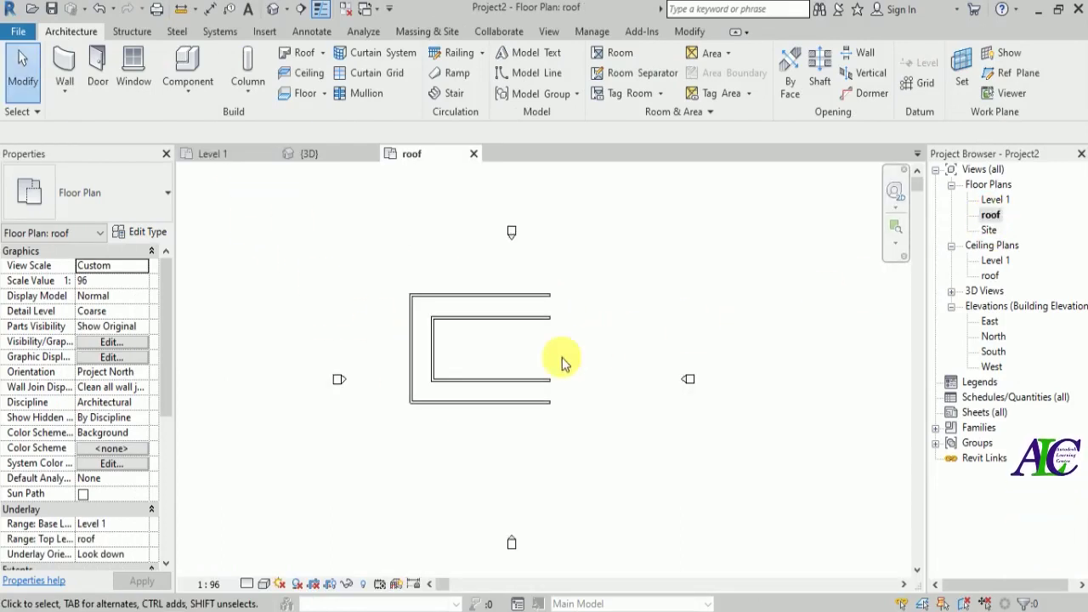
left_click(324, 54)
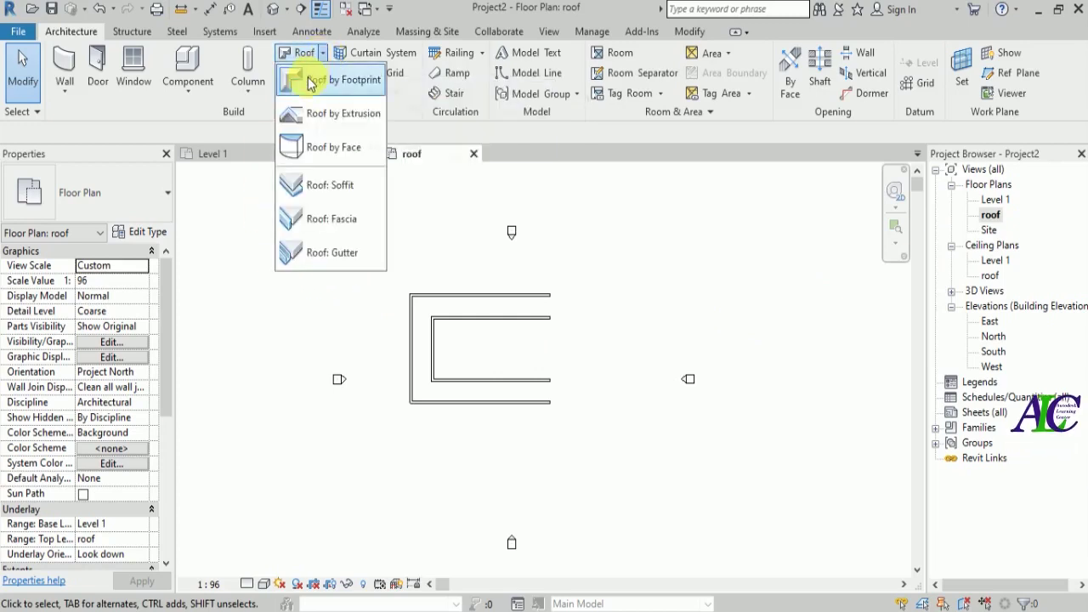
left_click(316, 85)
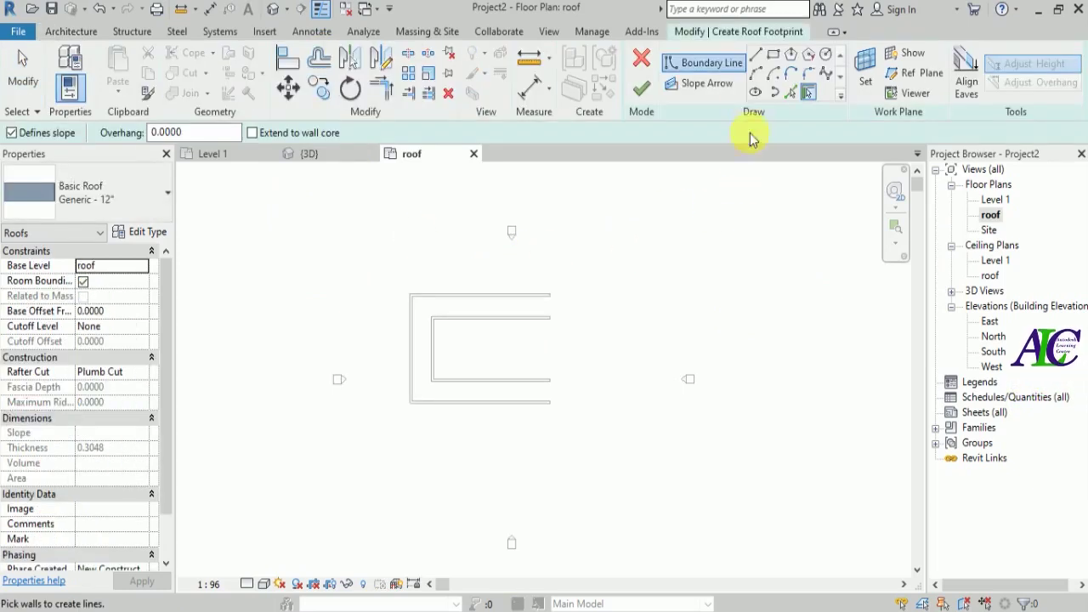
- Trace the U-shaped wall outline with lines at 0.4 offset and finish the footprint roof
left_click(756, 60)
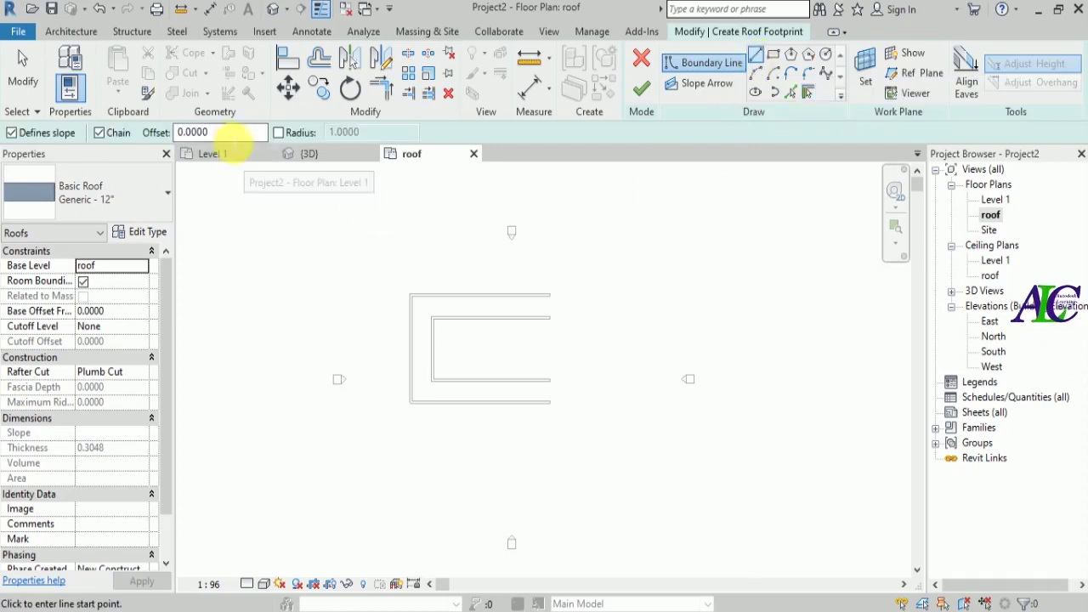
double_click(213, 132)
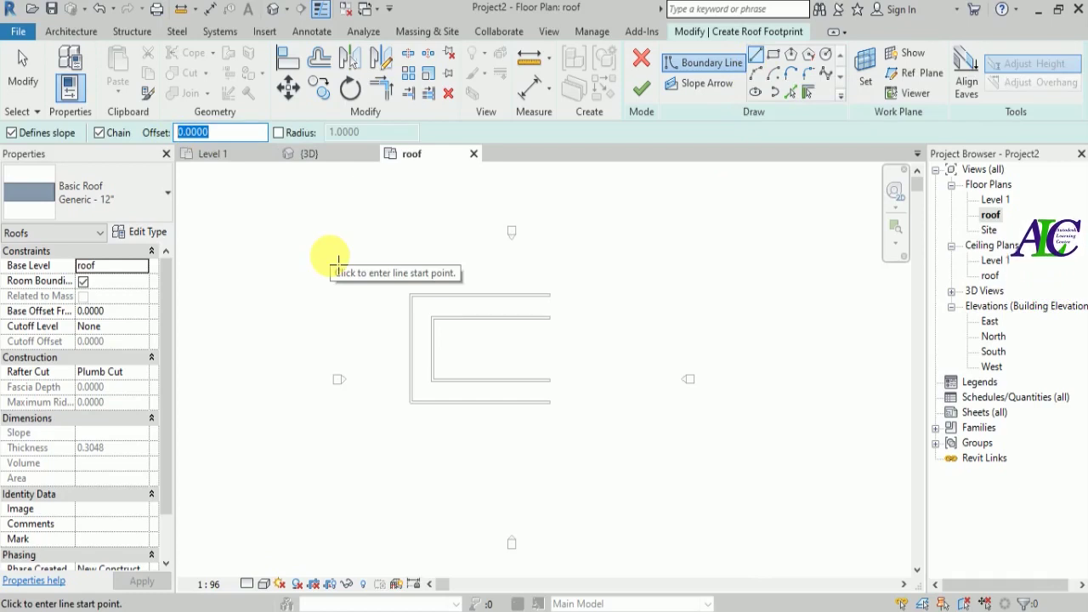
type("0")
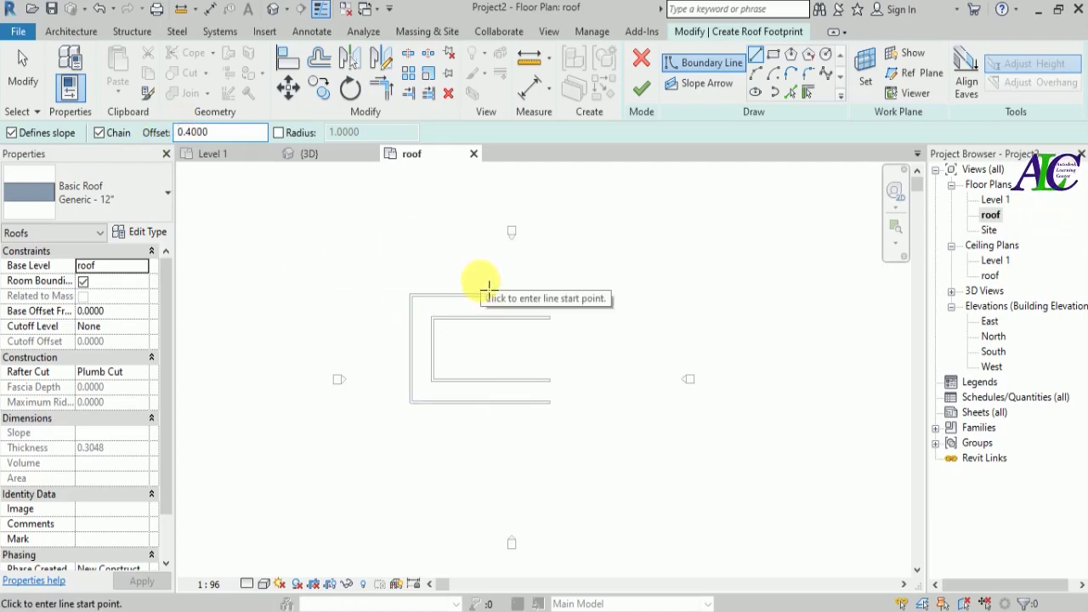
scroll(531, 442, "up", 3)
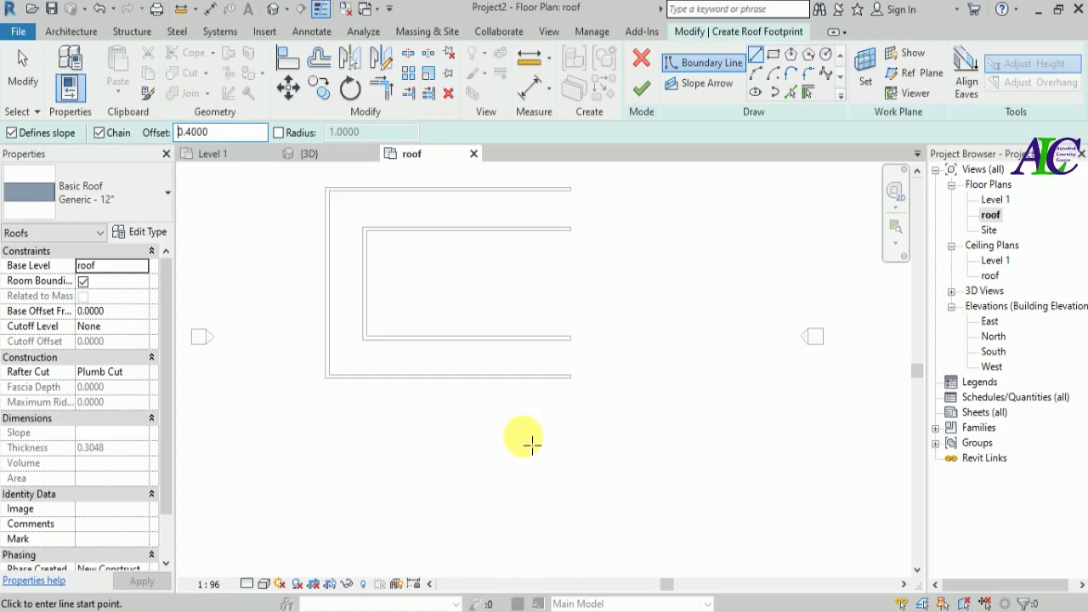
scroll(569, 416, "up", 2)
left_click(579, 393)
scroll(510, 399, "down", 2)
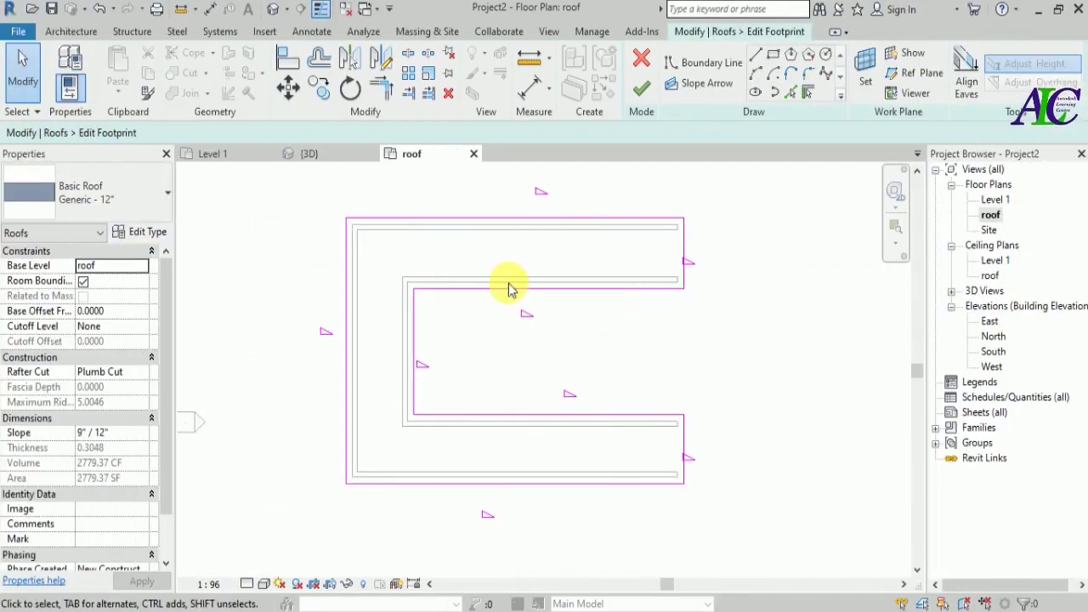
left_click(642, 90)
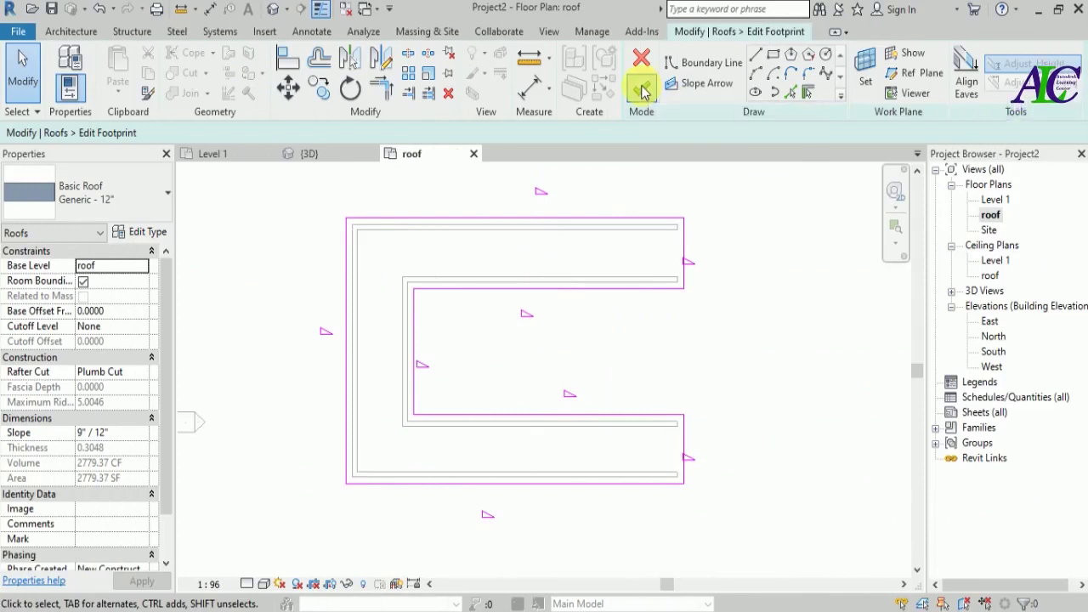
- Switch to the 3D view, deselect the roof and zoom around the model
left_click(330, 155)
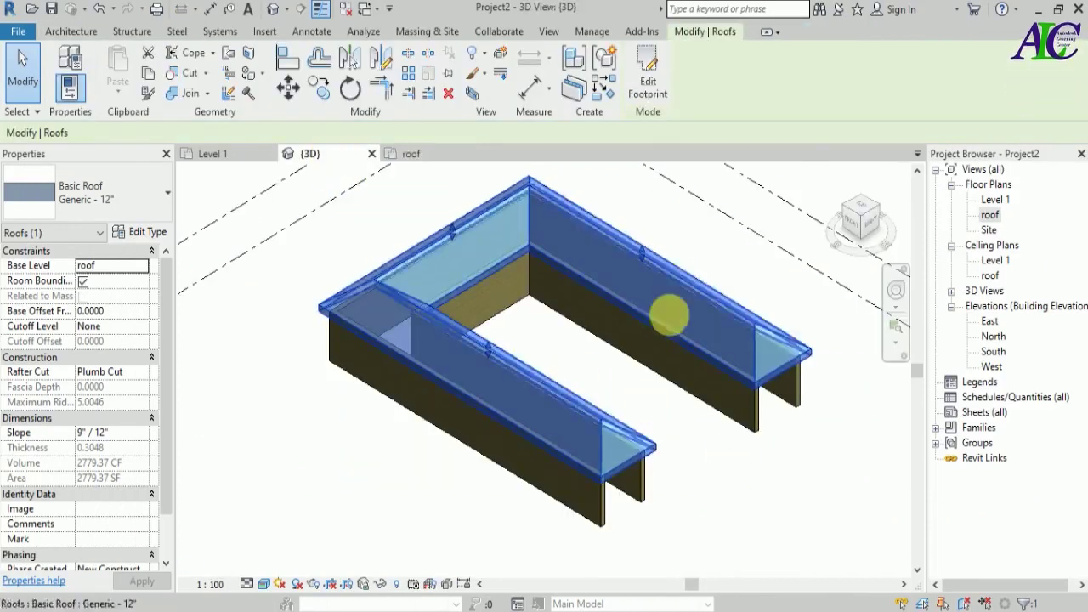
left_click(700, 469)
scroll(604, 476, "up", 2)
scroll(574, 421, "down", 3)
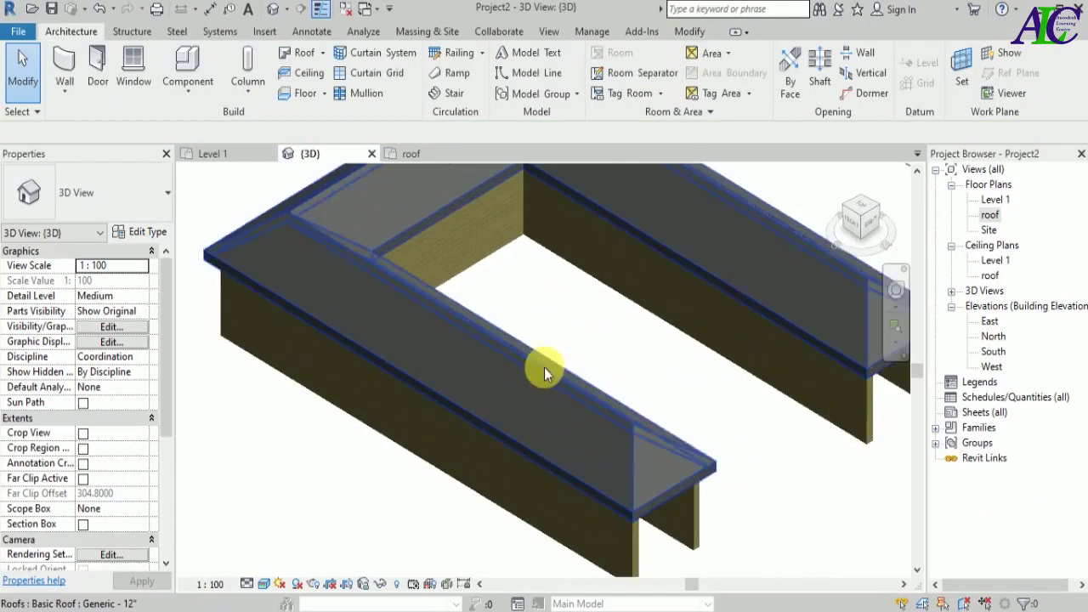
scroll(422, 299, "up", 1)
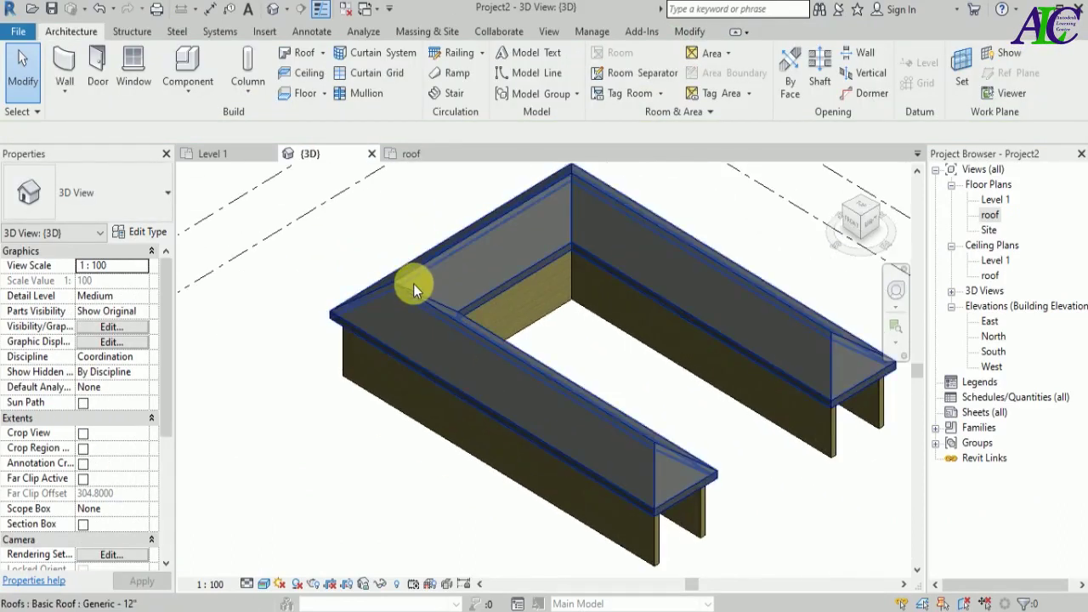
scroll(407, 274, "down", 1)
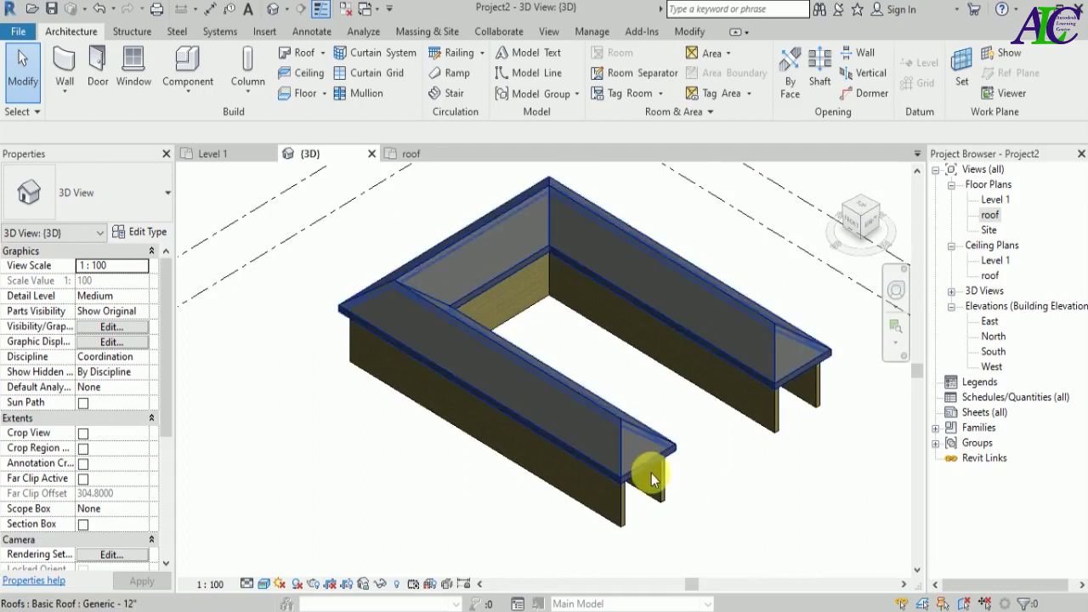
scroll(651, 473, "up", 2)
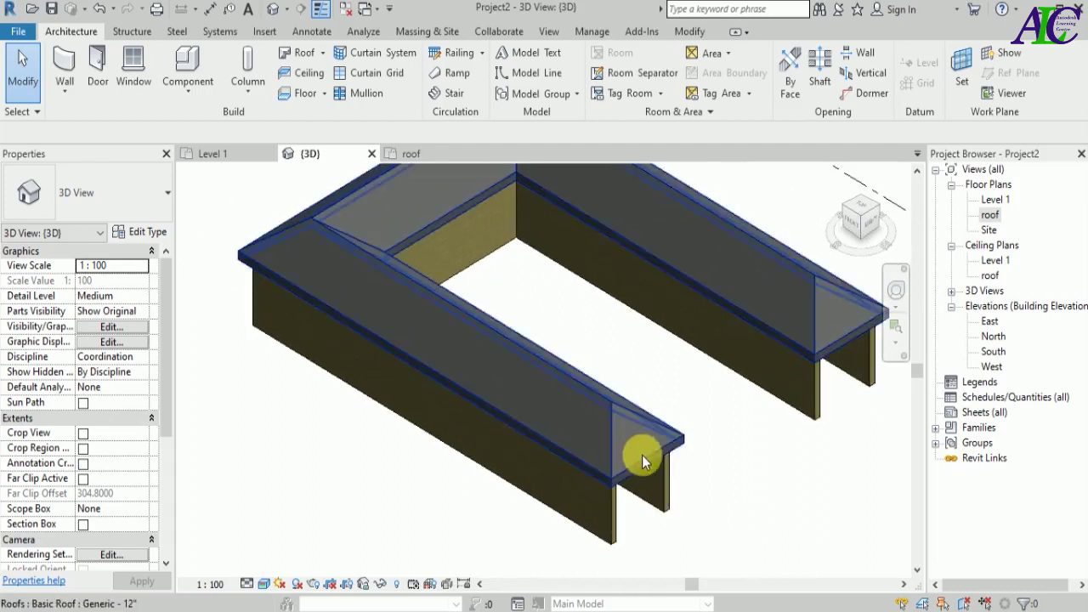
- In the roof footprint, clear Defines Slope on both arm-end edges to create gable ends
left_click(577, 380)
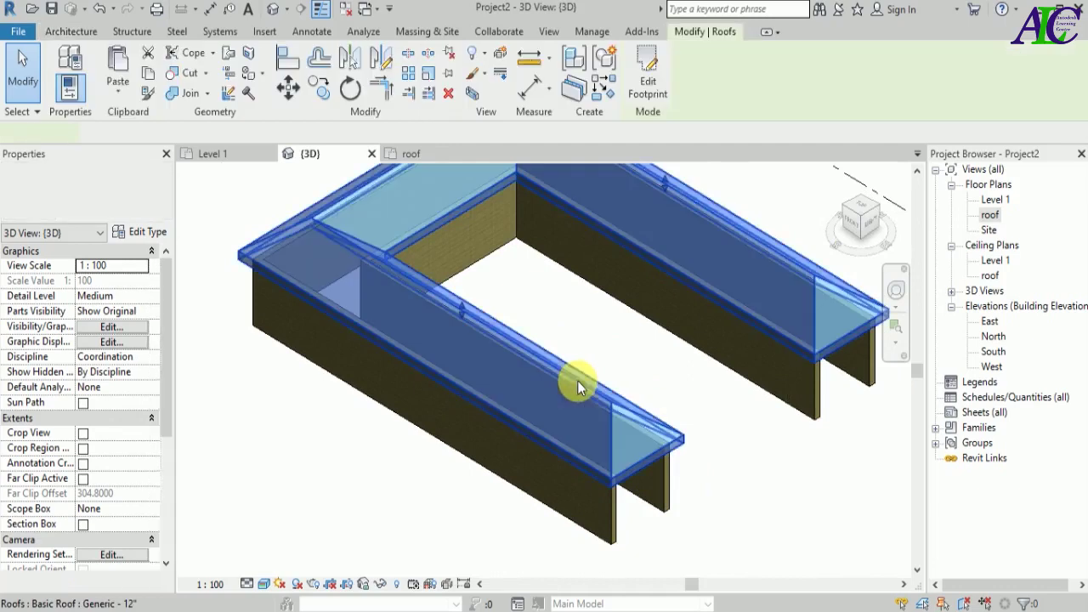
left_click(647, 61)
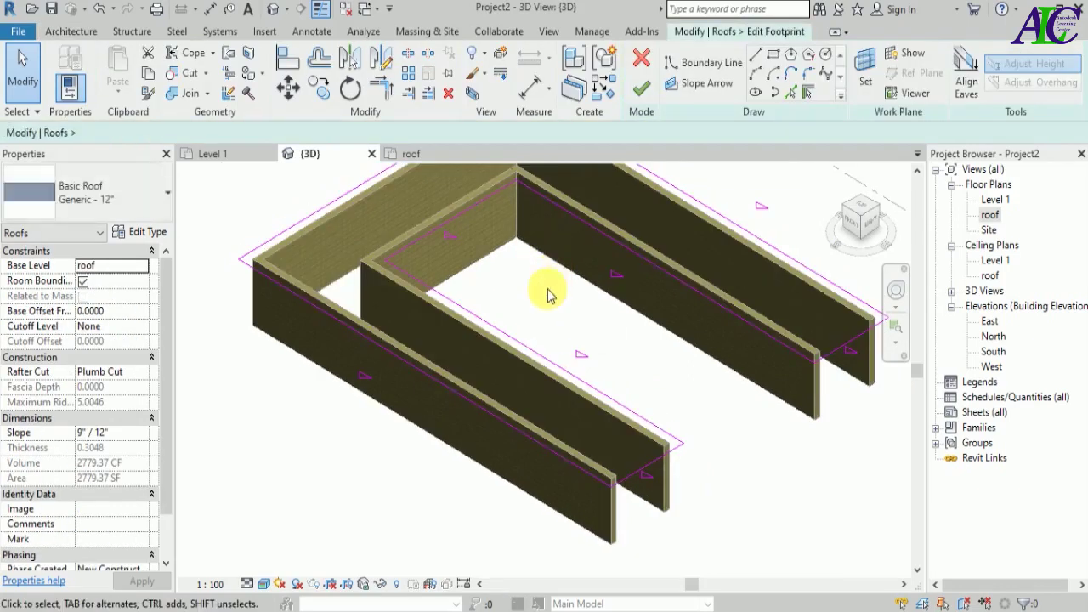
left_click(415, 154)
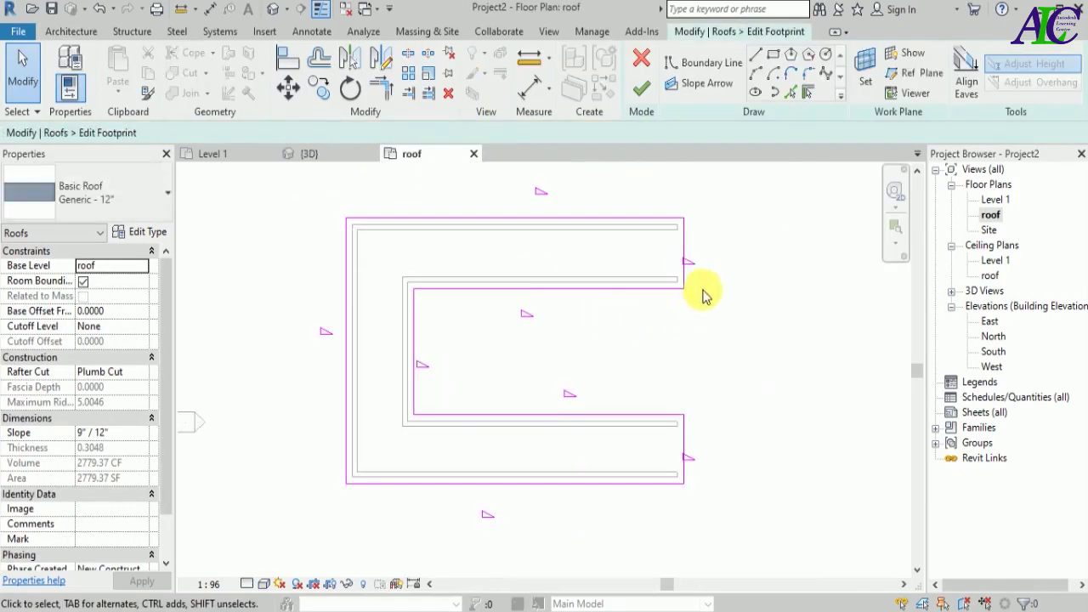
left_click(684, 247)
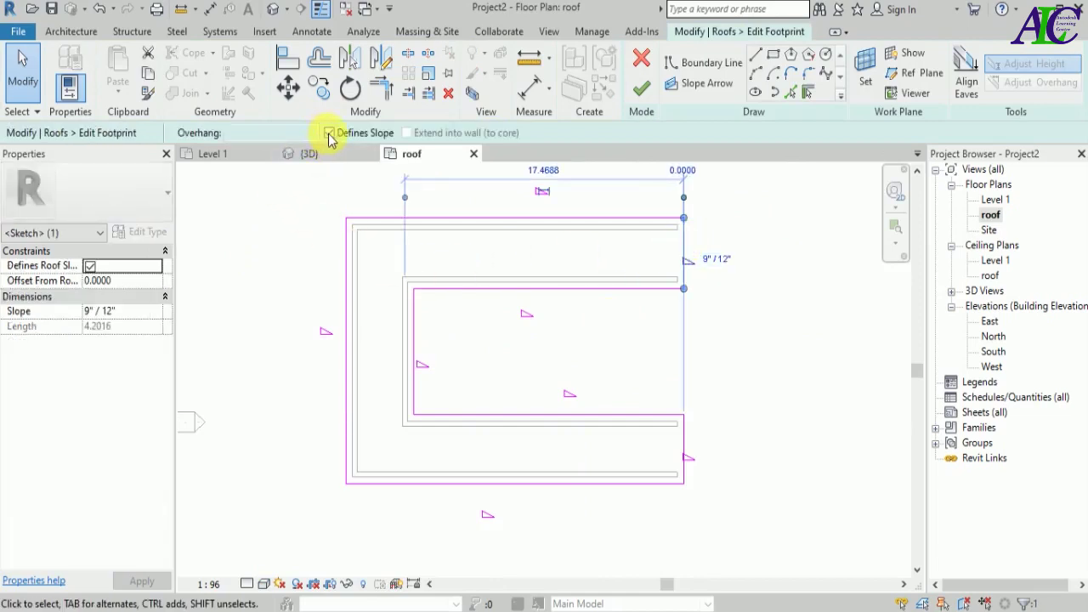
left_click(685, 443)
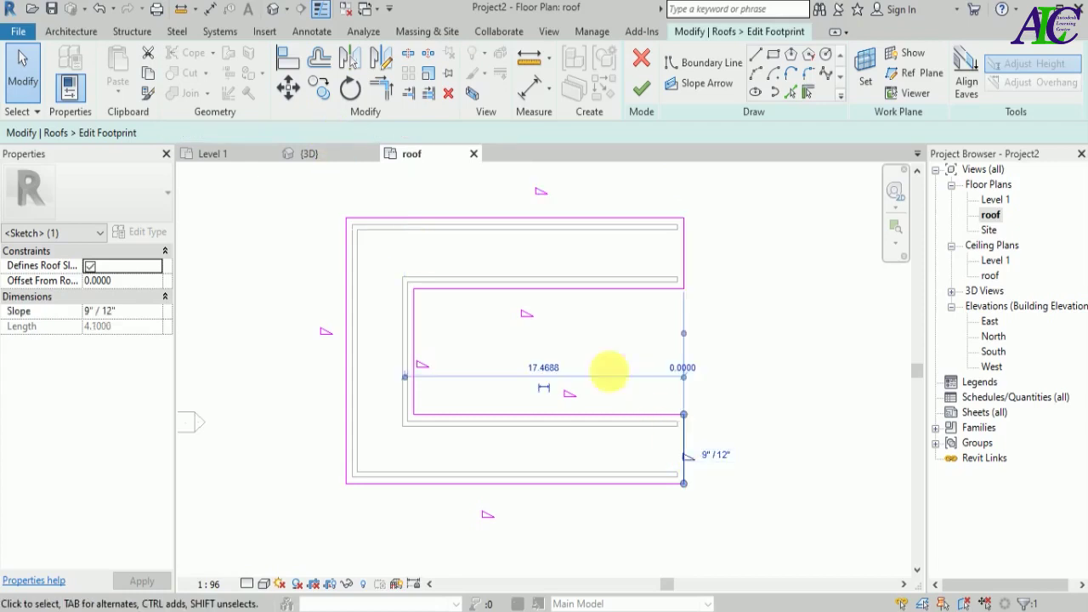
left_click(330, 133)
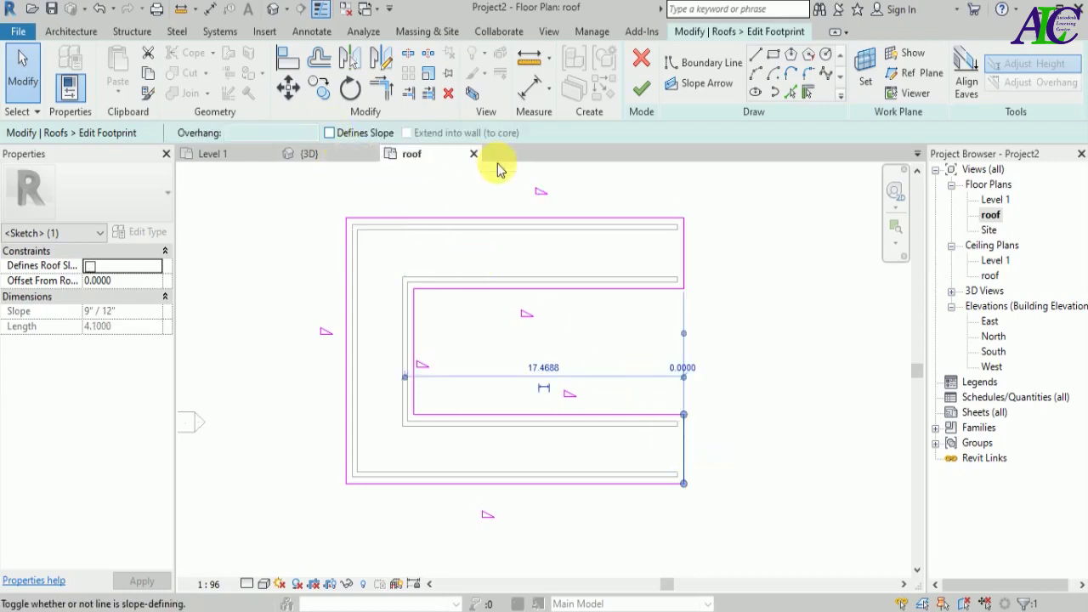
left_click(641, 88)
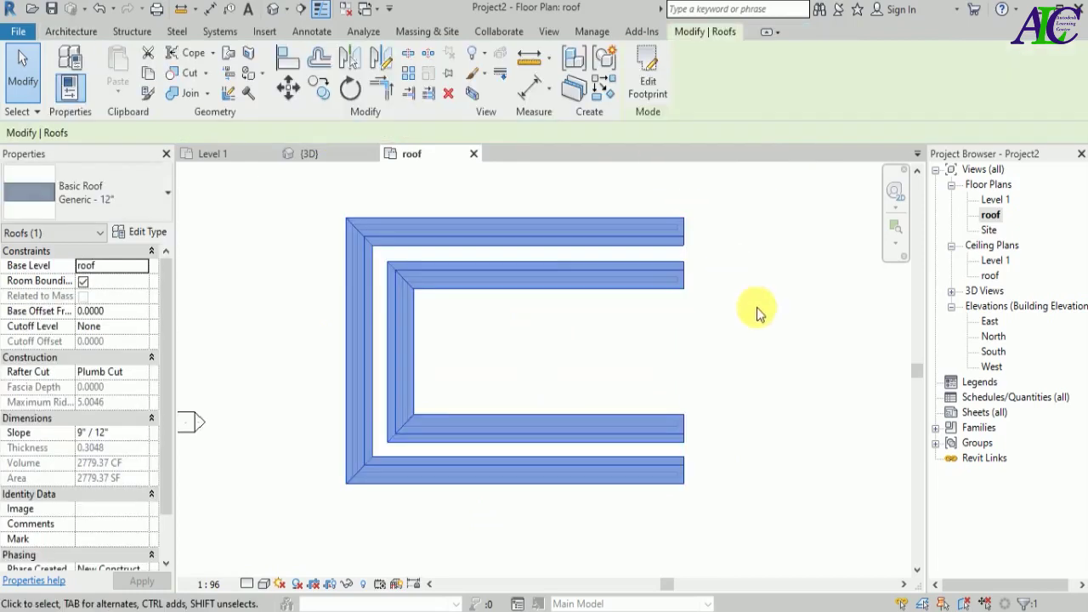
left_click(308, 153)
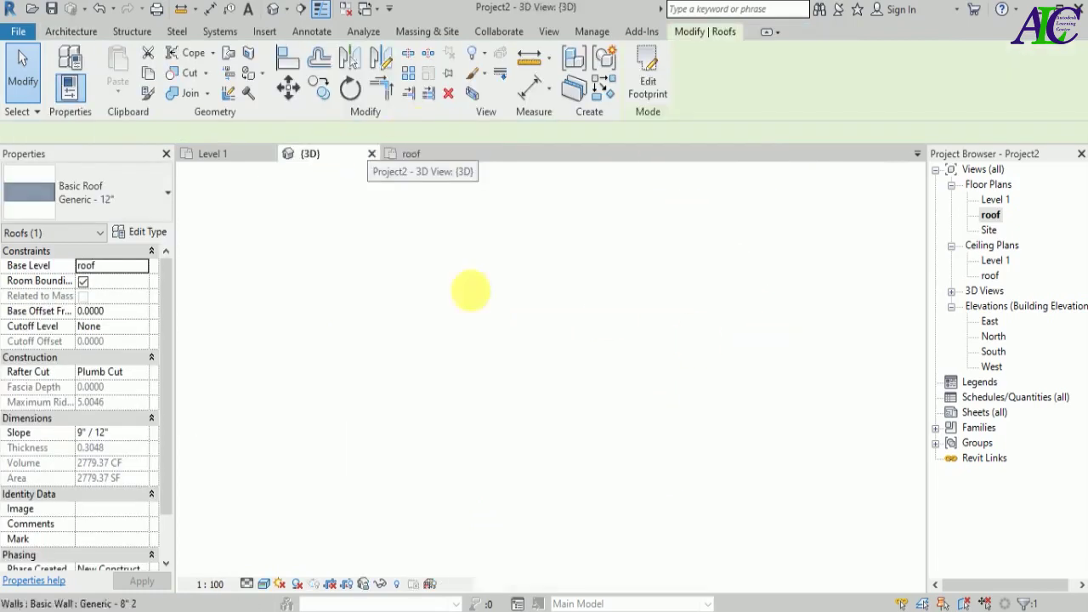
left_click(646, 357)
scroll(600, 377, "down", 4)
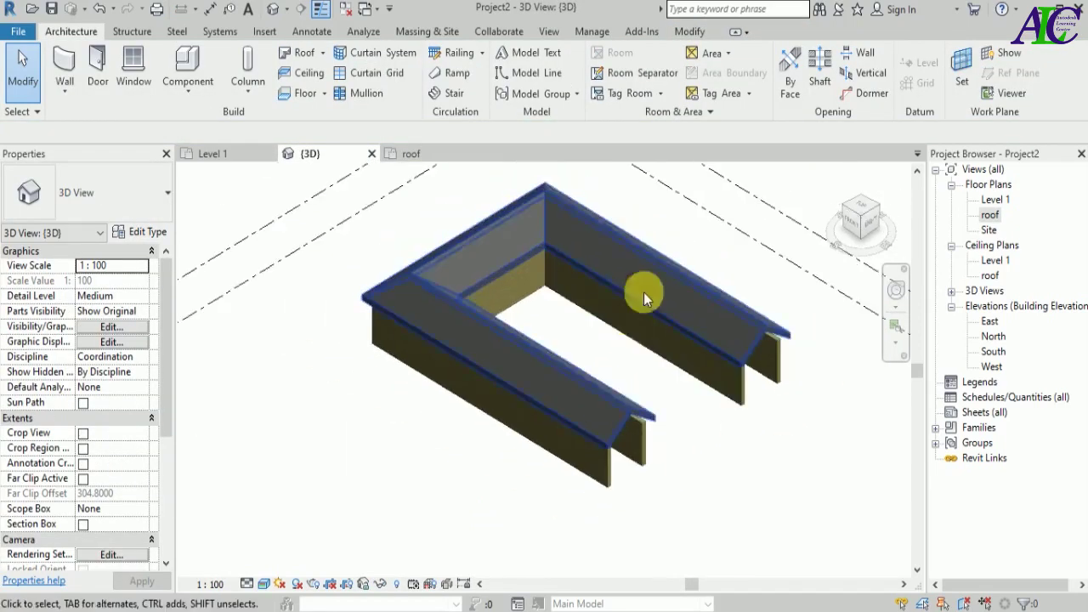
middle_click_drag(717, 467, 530, 377, "shift")
scroll(773, 334, "up", 4)
scroll(730, 347, "up", 4)
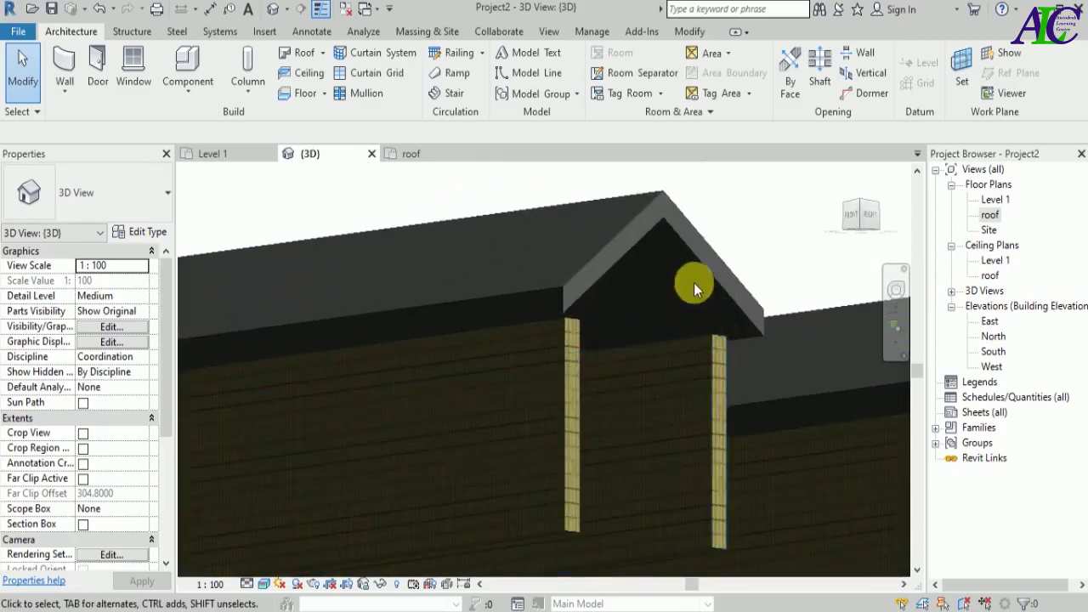
- Attach the top of the wall under the gable to the roof
left_click(712, 377)
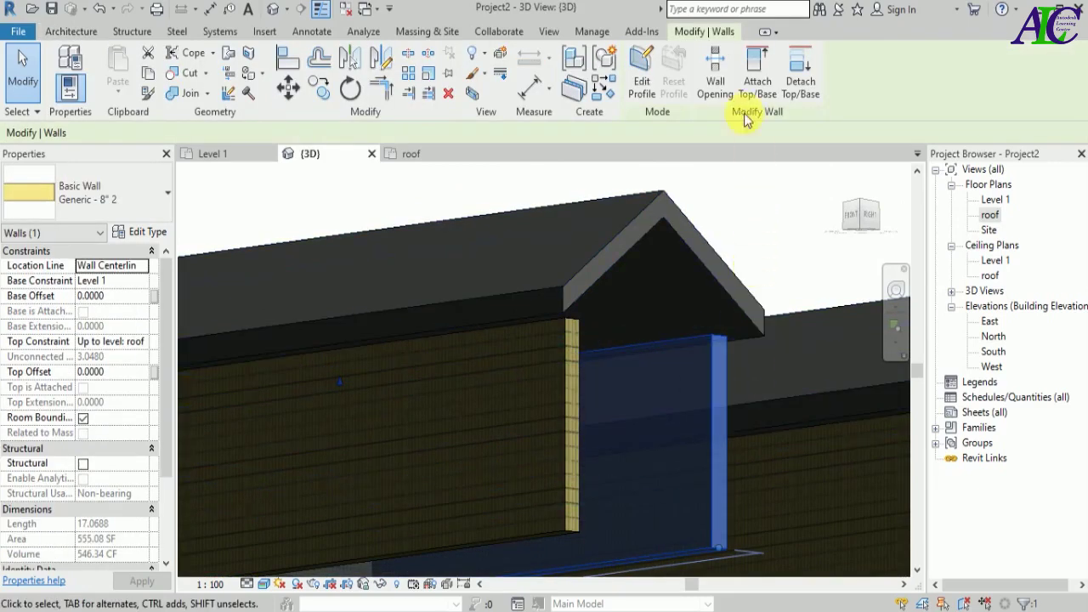
left_click(758, 73)
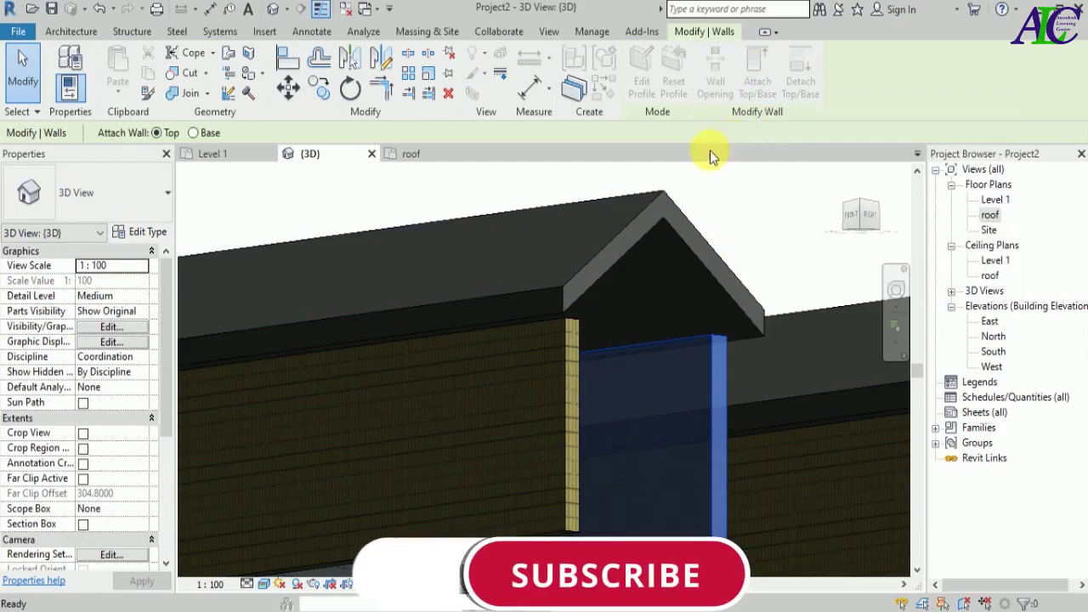
left_click(662, 195)
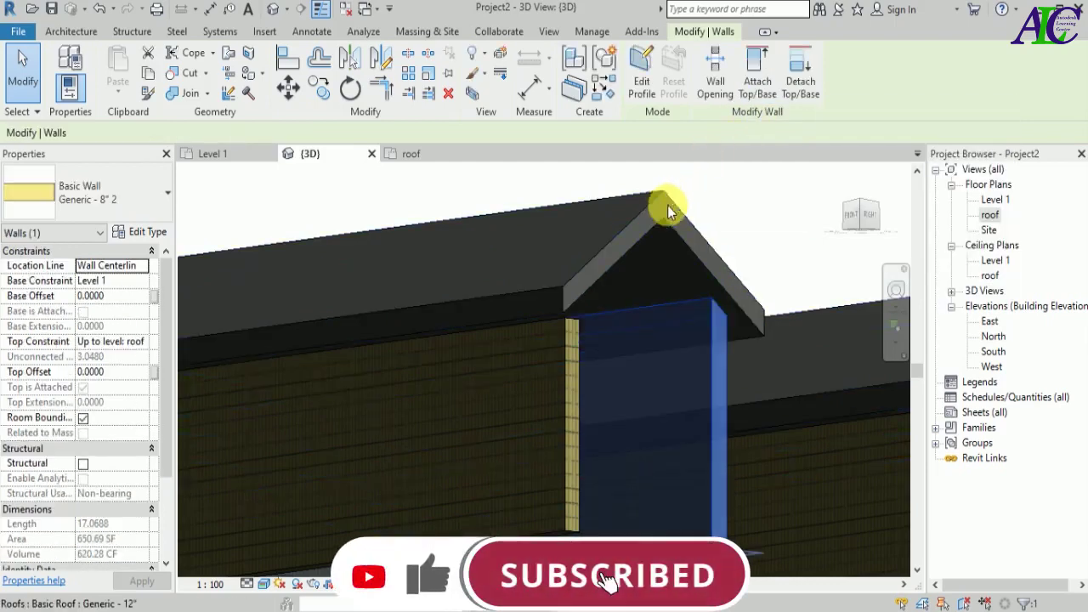
scroll(716, 304, "down", 5)
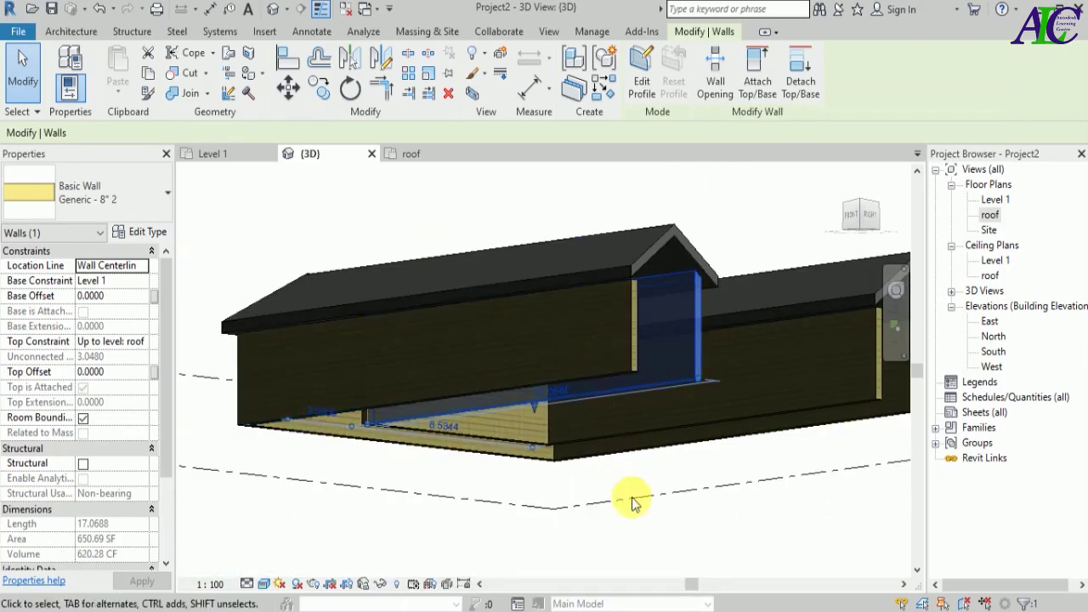
left_click(659, 535)
- Select the remaining walls under the roof and attach their tops to the roof
left_click(596, 372)
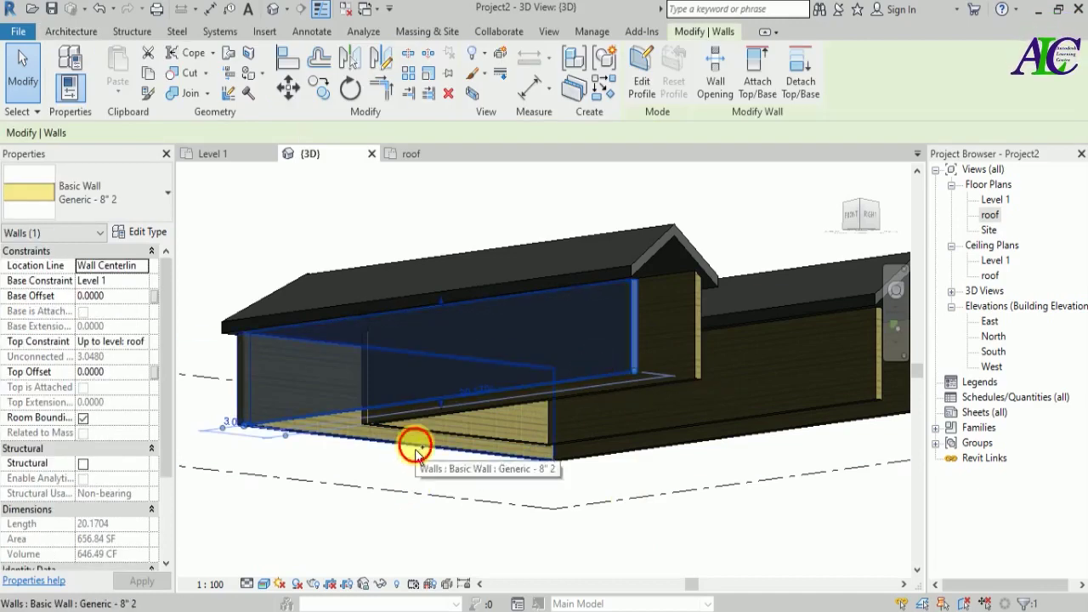
left_click(453, 433, "ctrl")
left_click(624, 466, "ctrl")
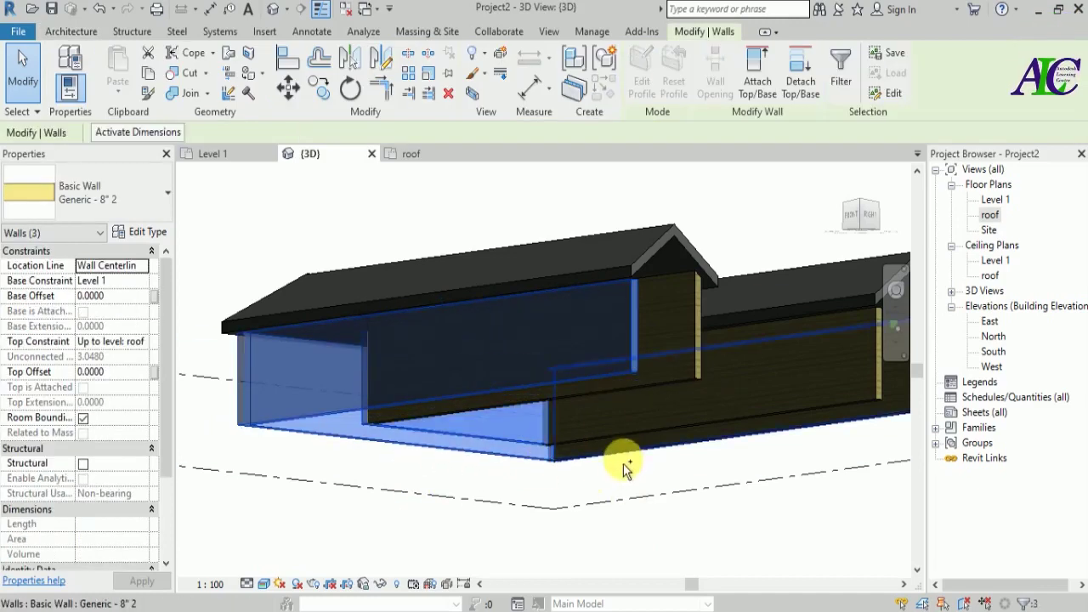
left_click(627, 449, "ctrl")
left_click(623, 436, "ctrl")
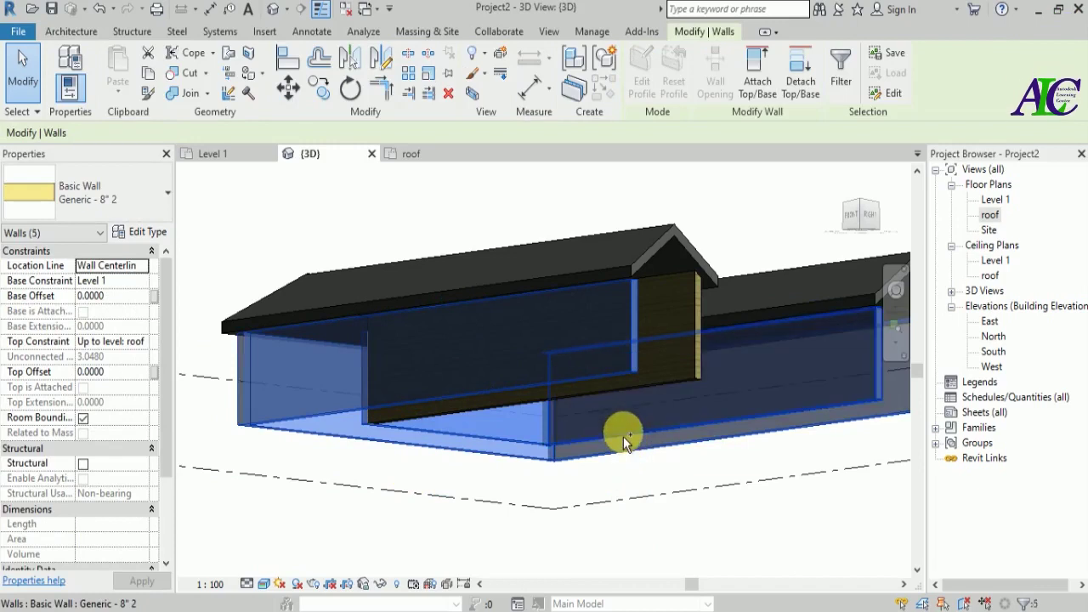
scroll(583, 481, "down", 4)
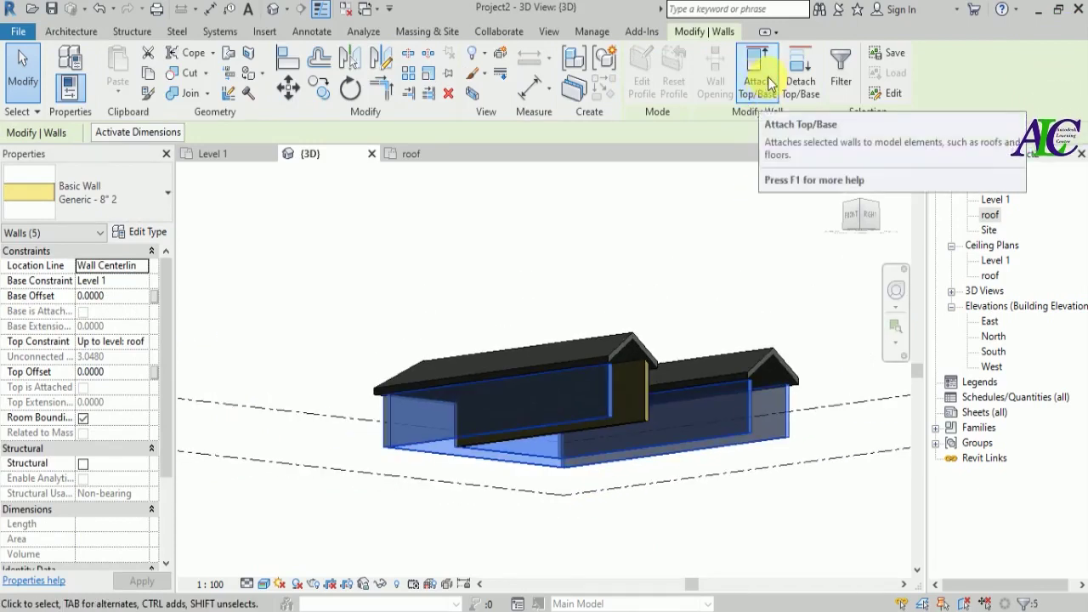
left_click(769, 82)
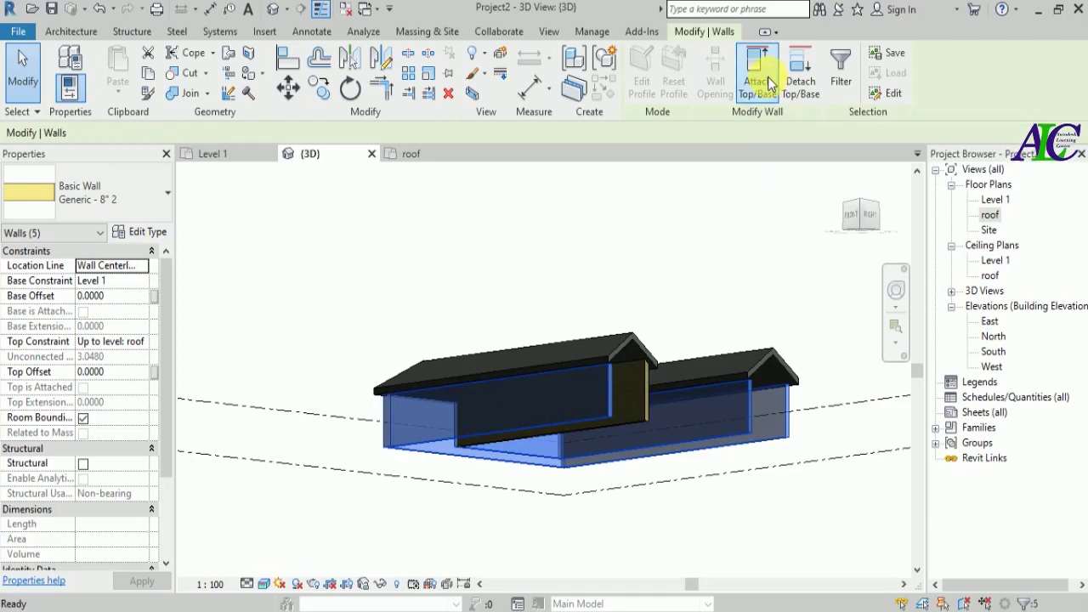
left_click(770, 353)
left_click(789, 486)
scroll(781, 394, "up", 5)
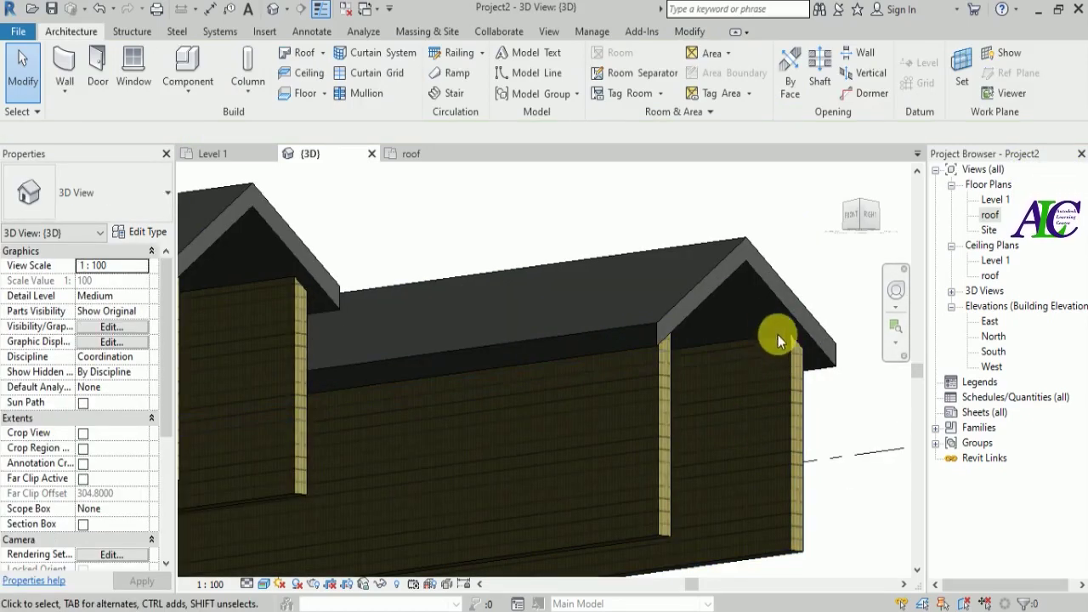
scroll(751, 375, "down", 4)
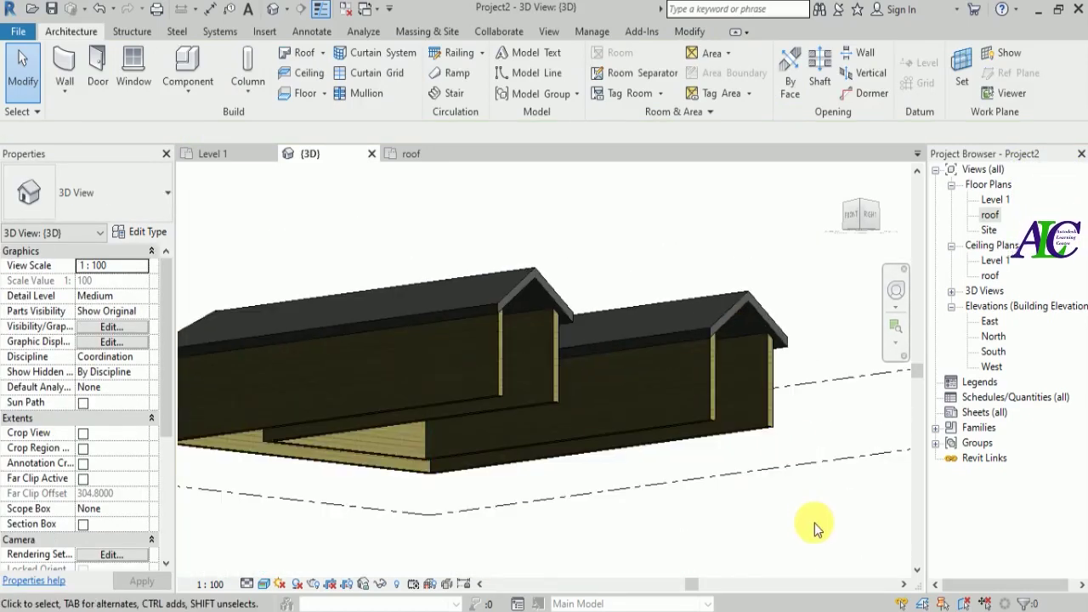
middle_click_drag(820, 520, 748, 430, "shift")
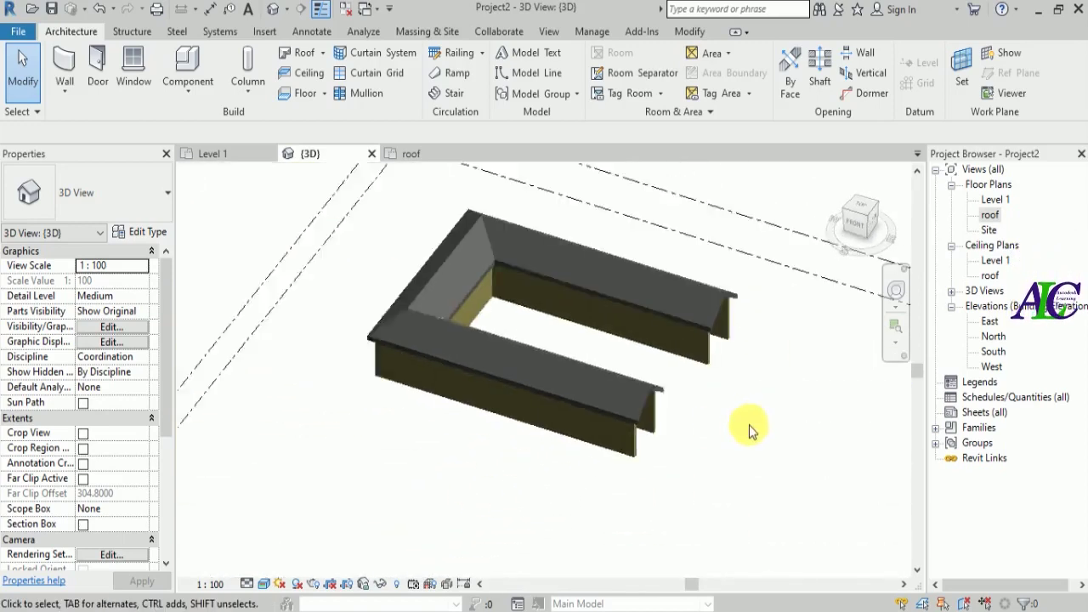
scroll(663, 251, "up", 2)
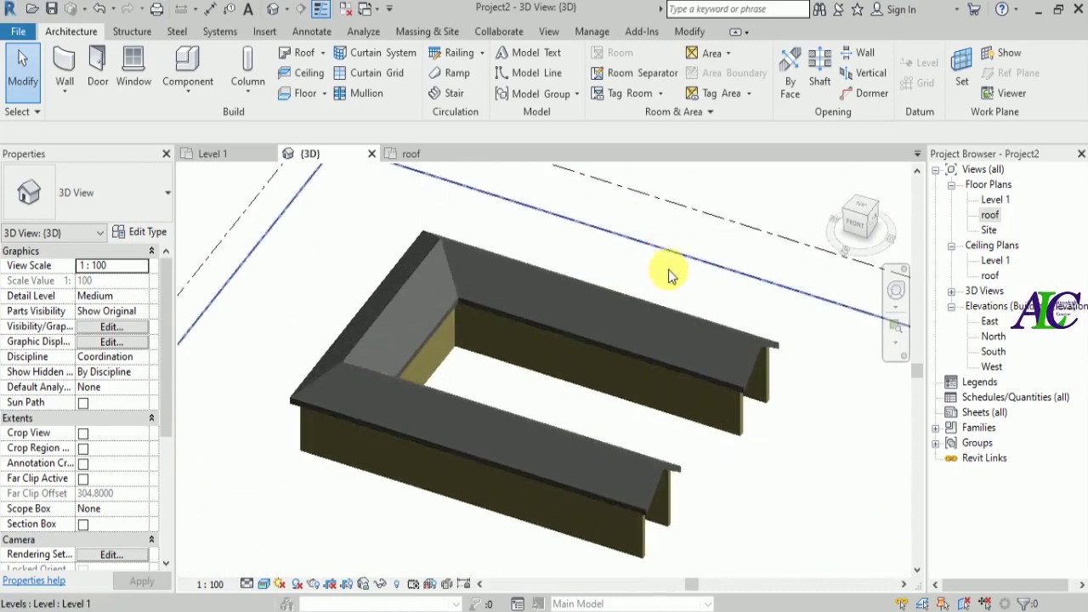
- Duplicate the roof's type as Generic - 12" 2
left_click(700, 326)
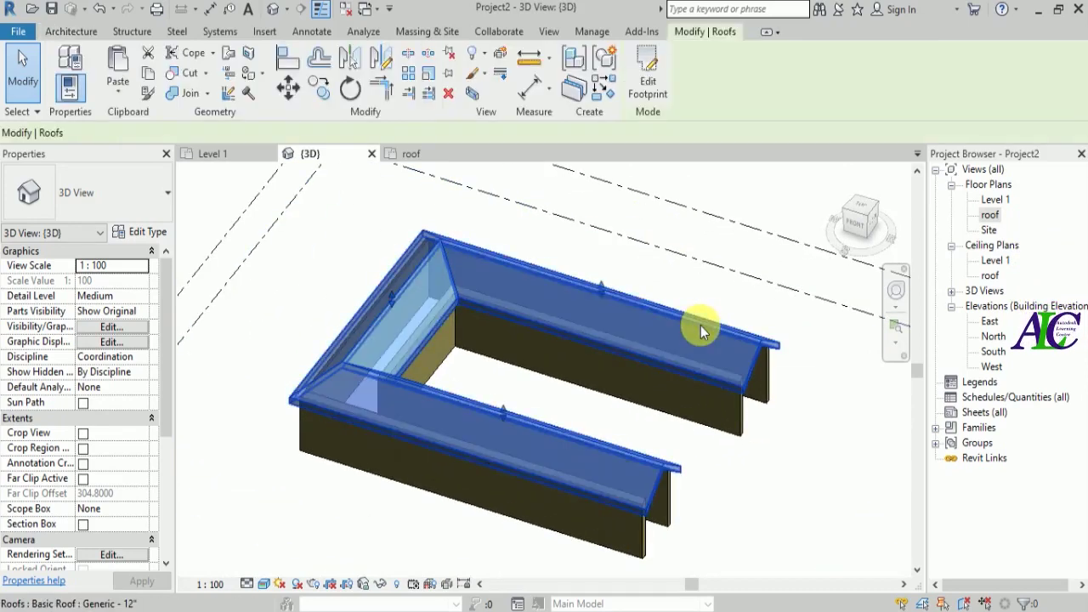
left_click(143, 234)
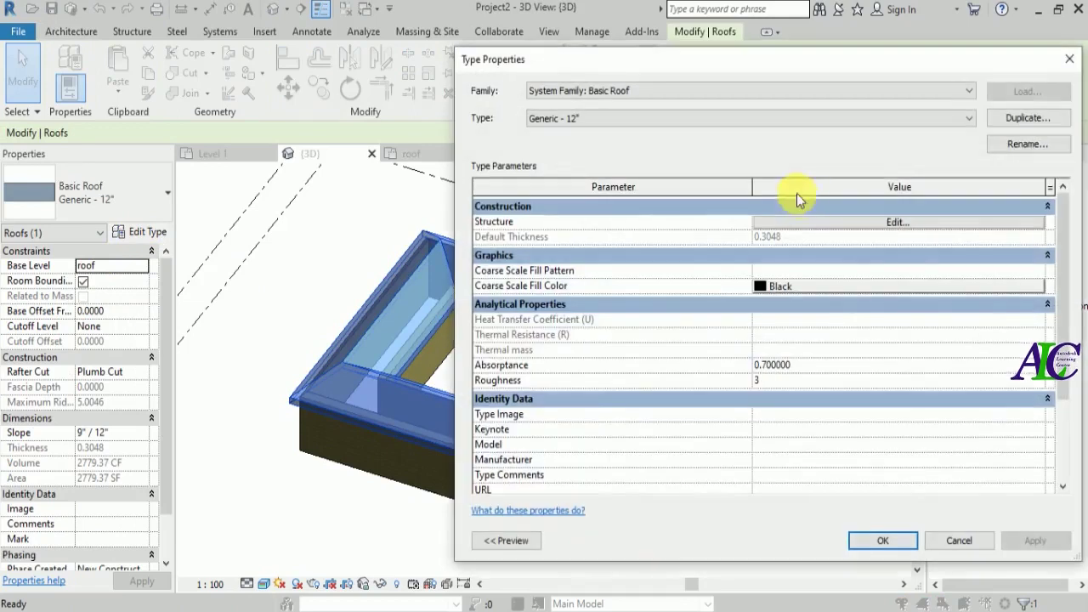
left_click(1012, 118)
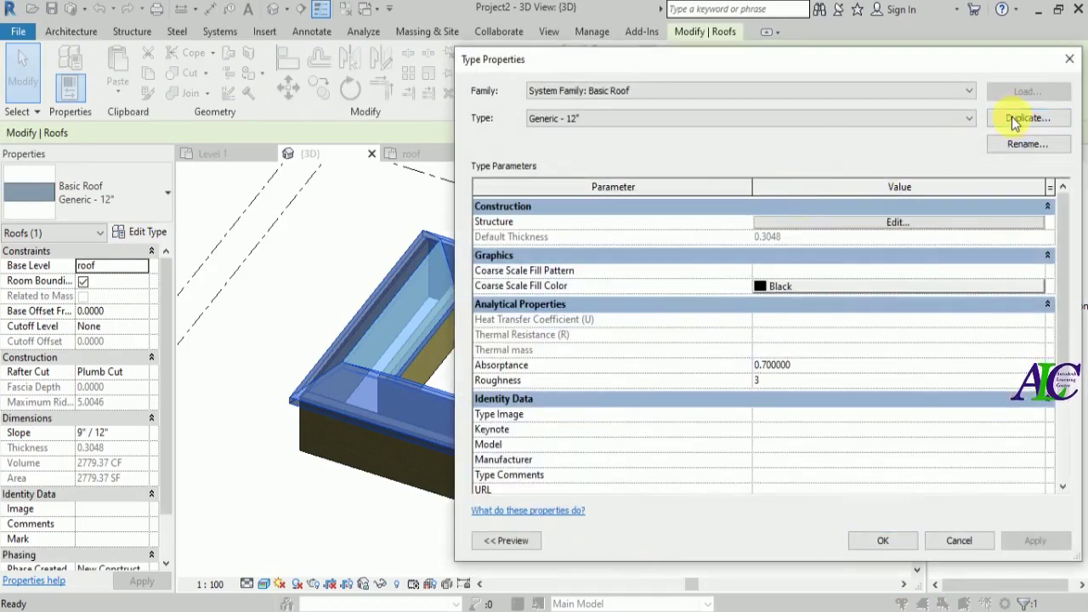
left_click(706, 188)
- Set the structure layer thickness to 0.2 and browse for its material
left_click(881, 226)
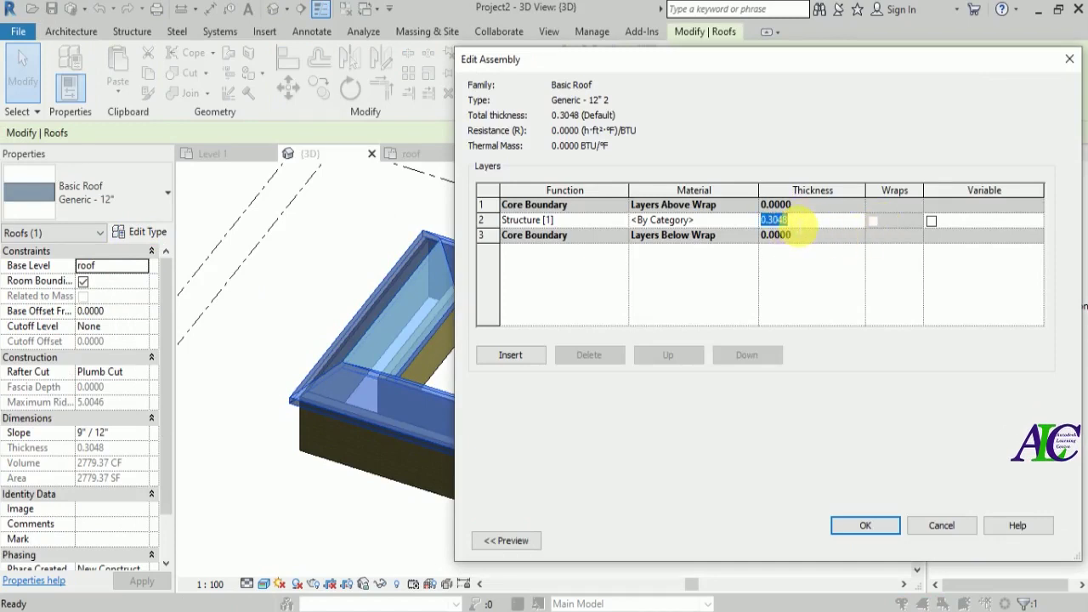
type("0")
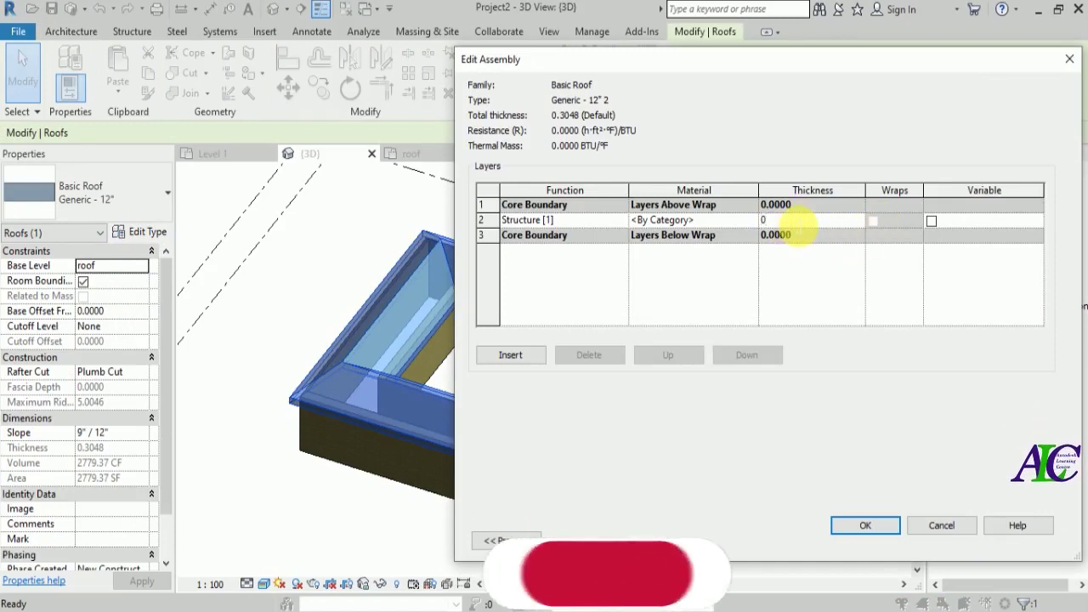
type(".2")
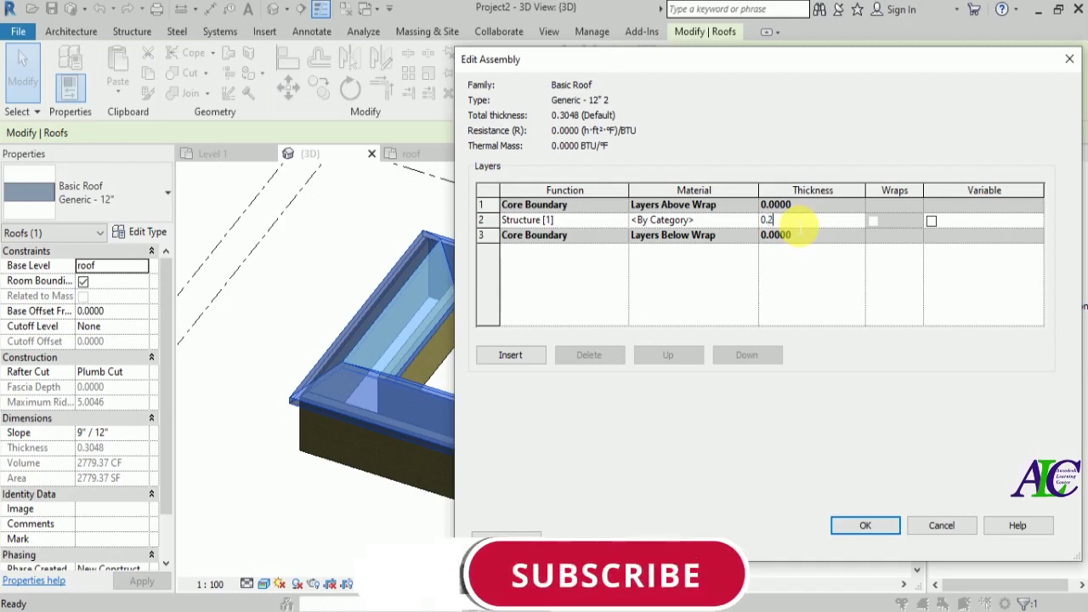
left_click(751, 222)
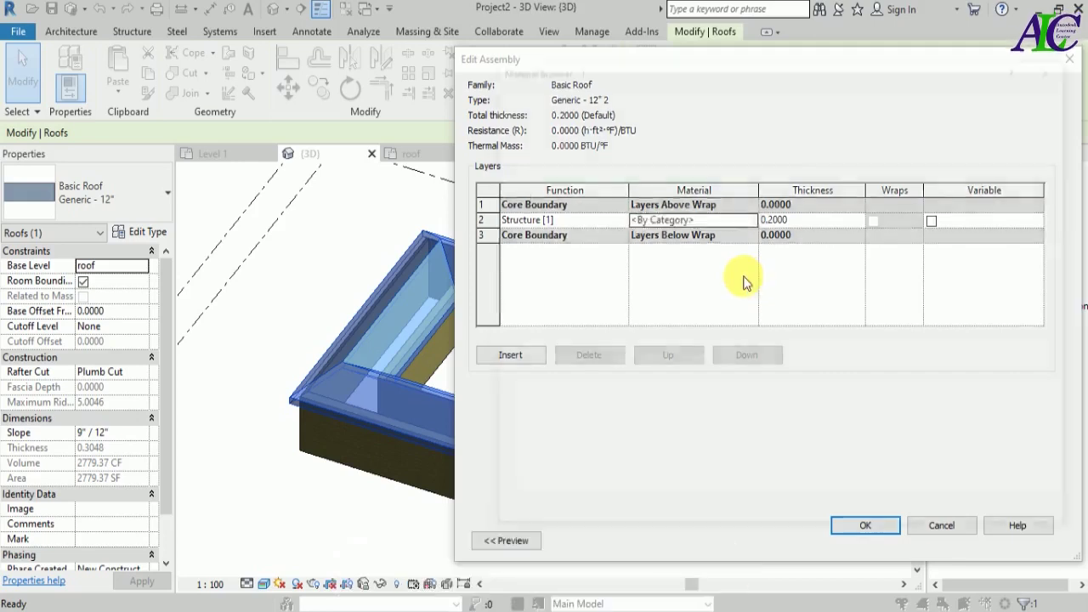
- Create a new material and rename it 'roof'
scroll(595, 408, "down", 1)
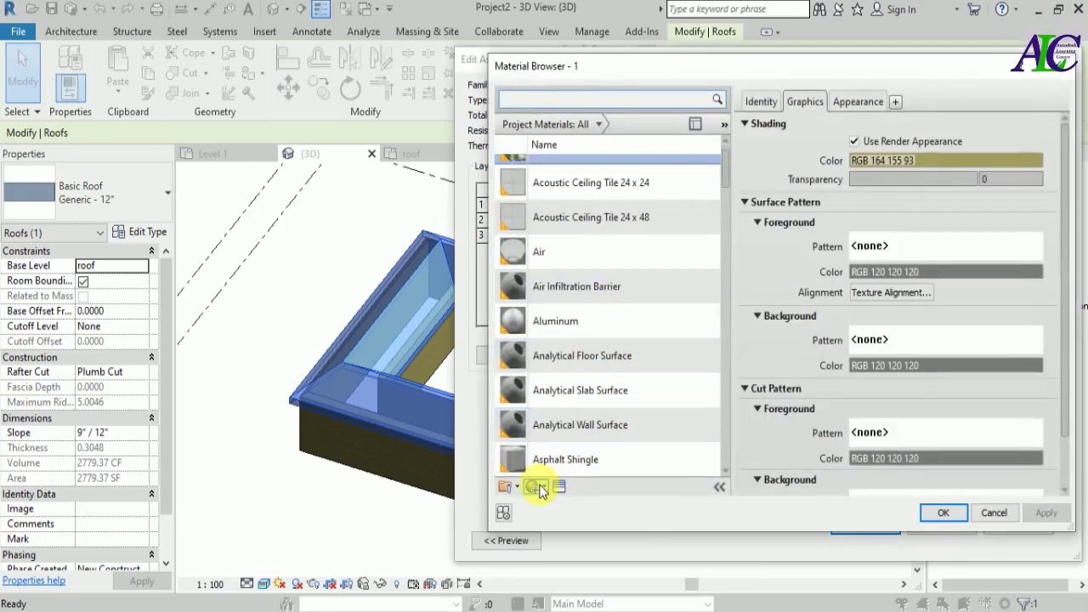
left_click(545, 488)
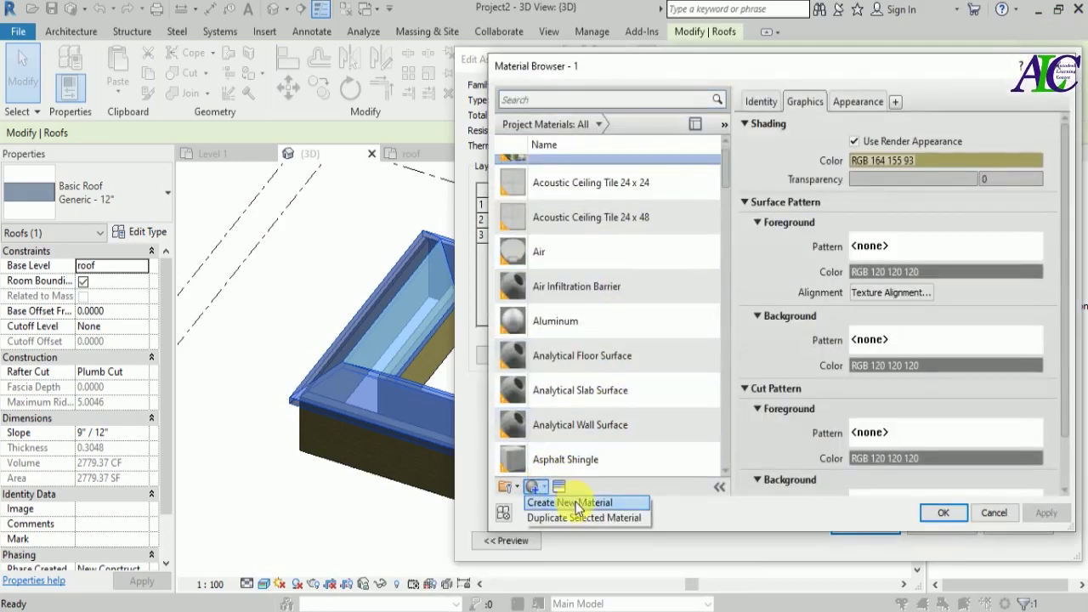
left_click(561, 503)
right_click(588, 314)
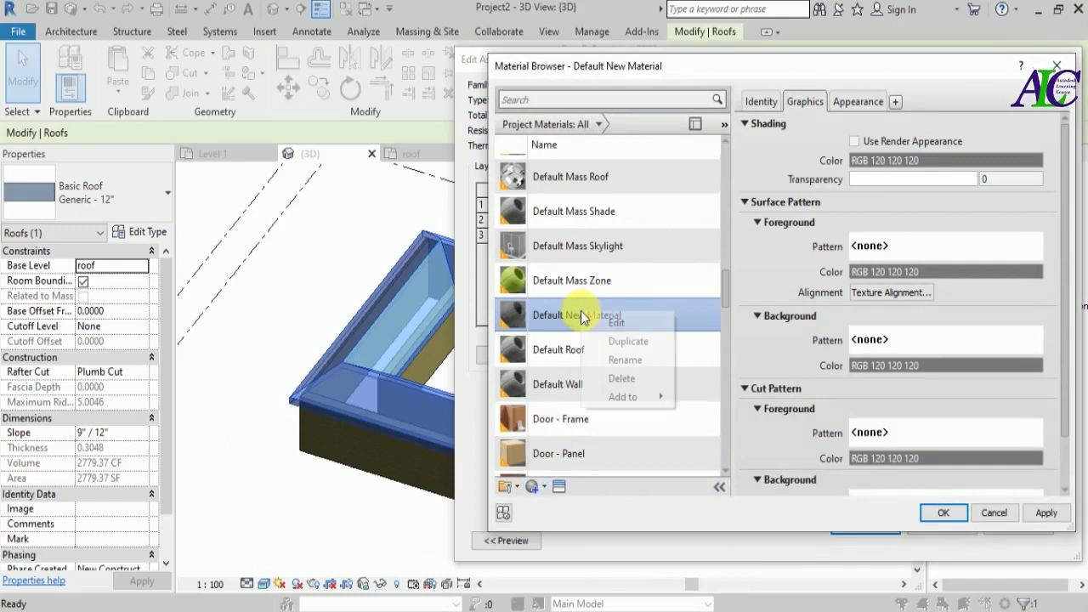
left_click(612, 361)
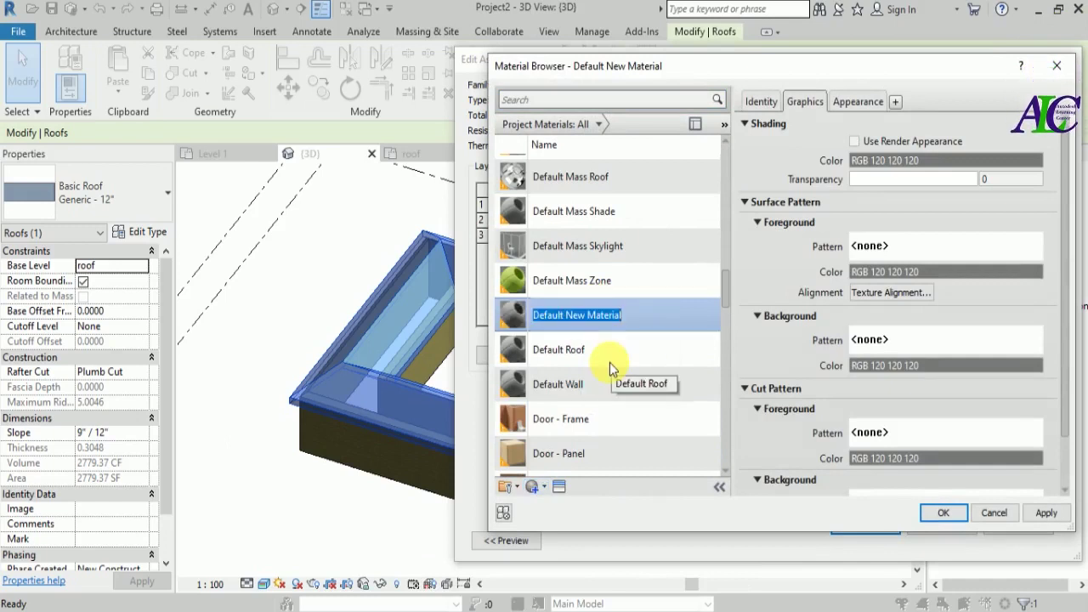
type("foof")
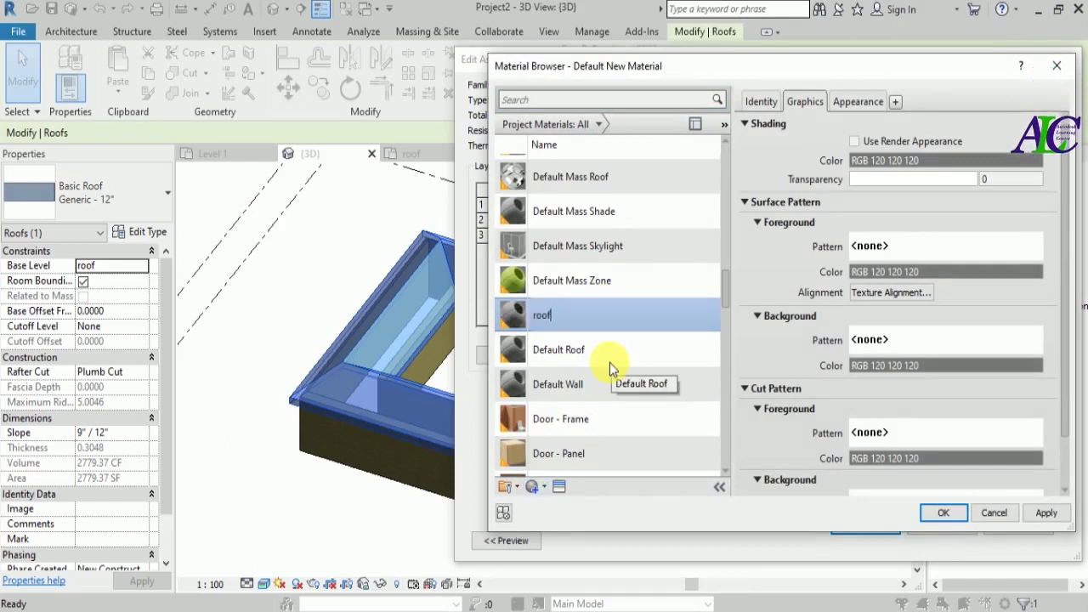
key("Return")
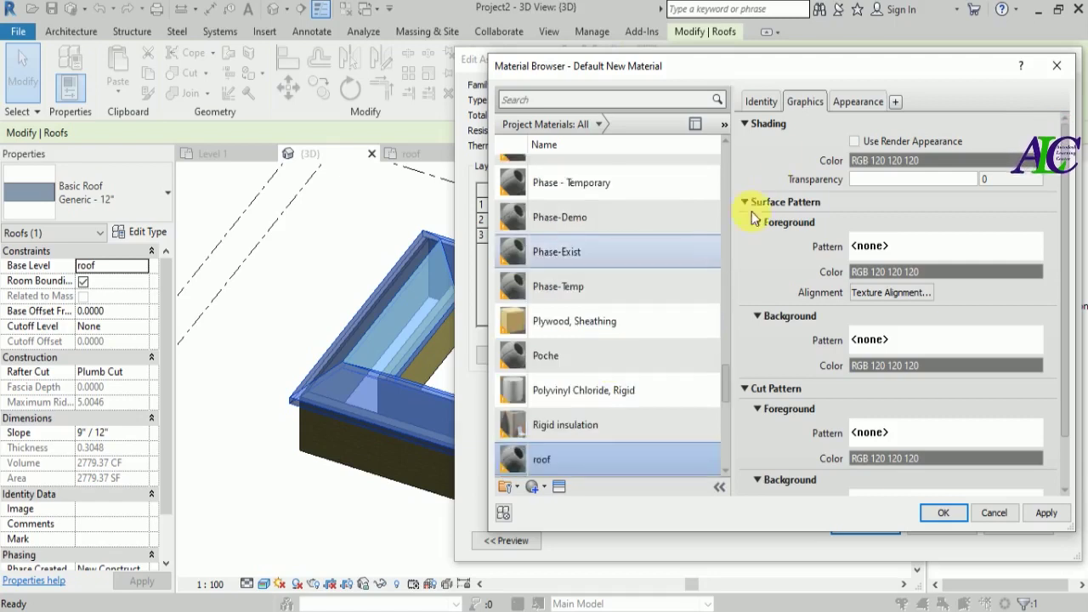
- Enable Use Render Appearance and bring up the appearance Asset Browser
left_click(854, 142)
left_click(860, 102)
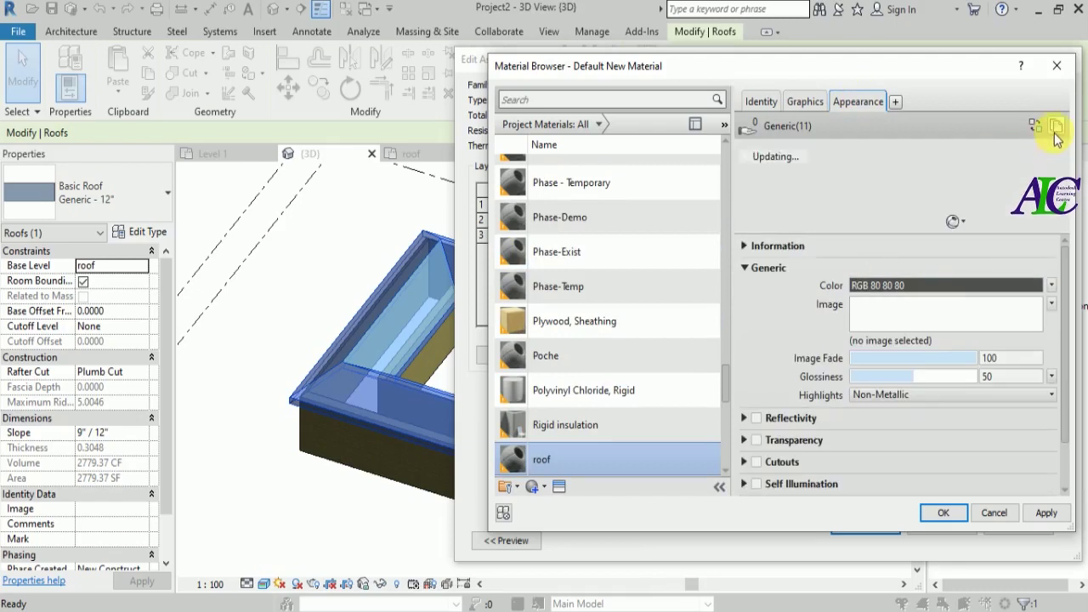
left_click(1044, 127)
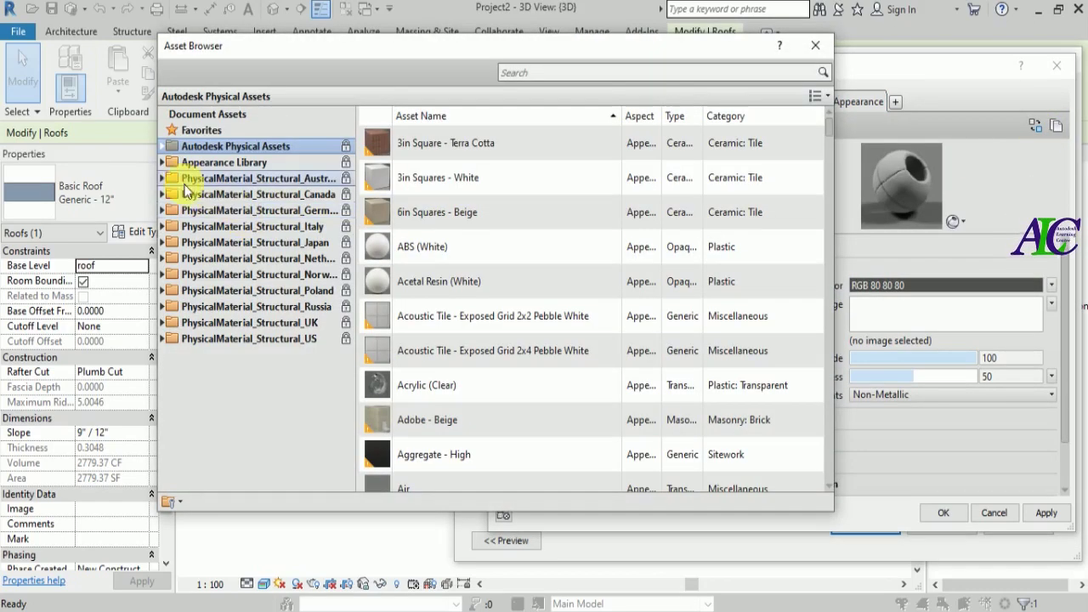
- Assign Spanish Tile - Red 3 from the Roofing library to the roof material and close the browser
left_click(163, 164)
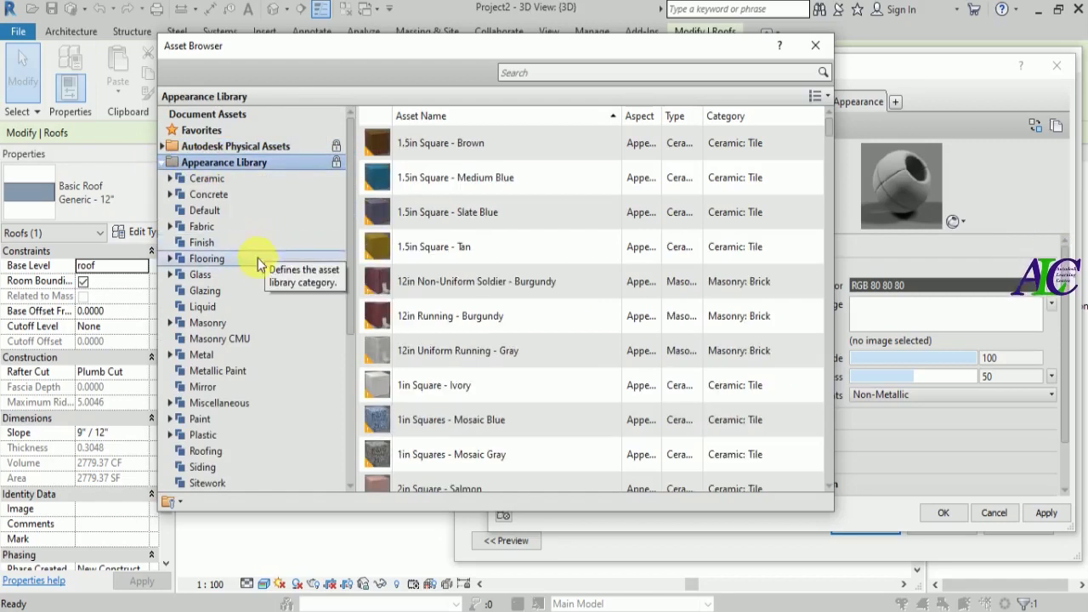
scroll(258, 262, "down", 1)
scroll(259, 265, "down", 2)
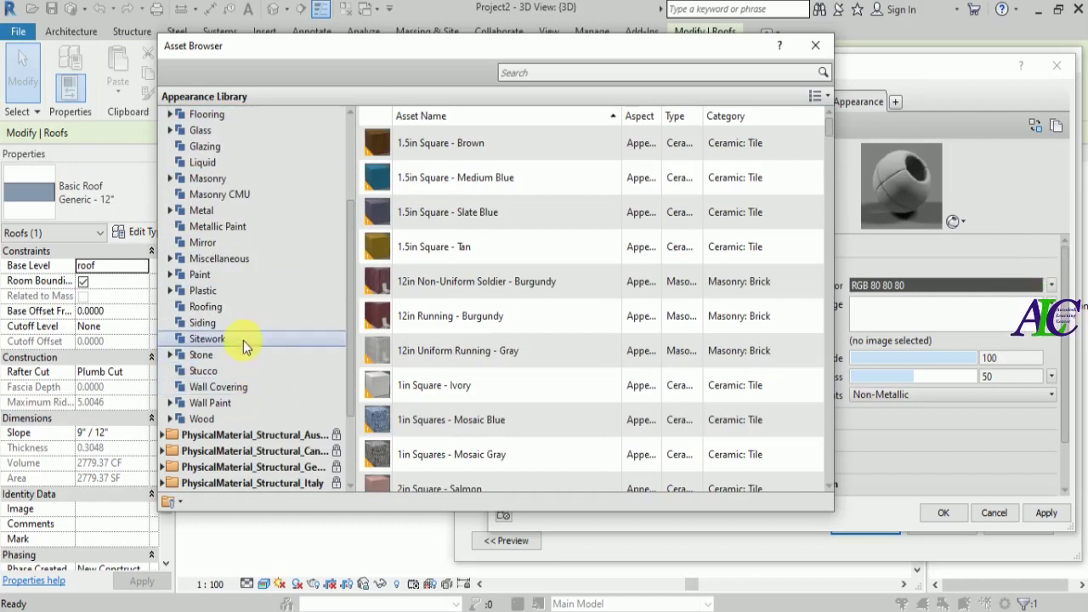
left_click(231, 314)
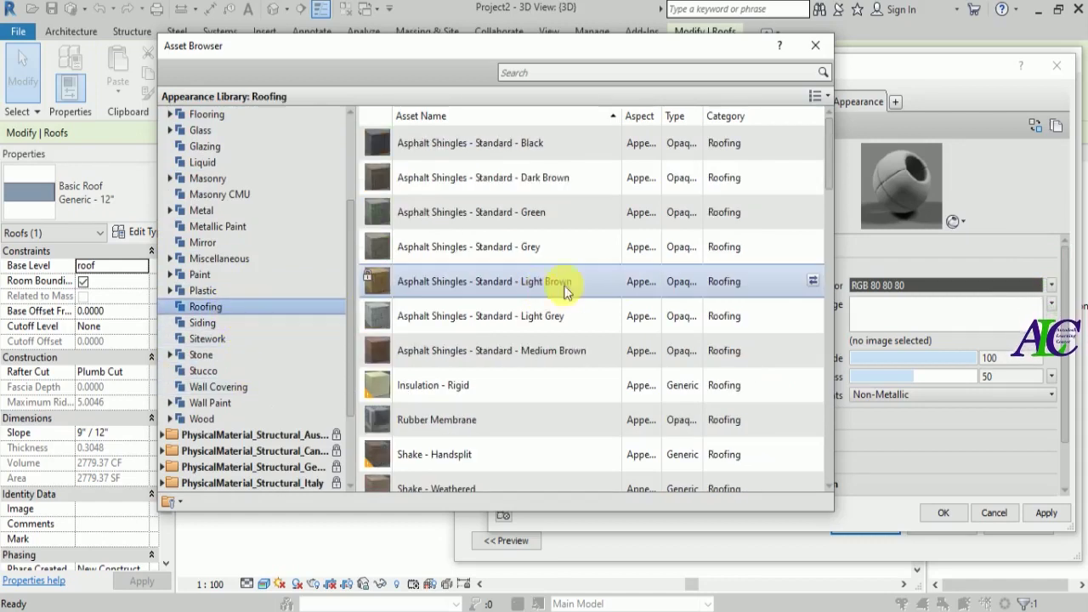
scroll(619, 285, "down", 4)
scroll(619, 283, "down", 8)
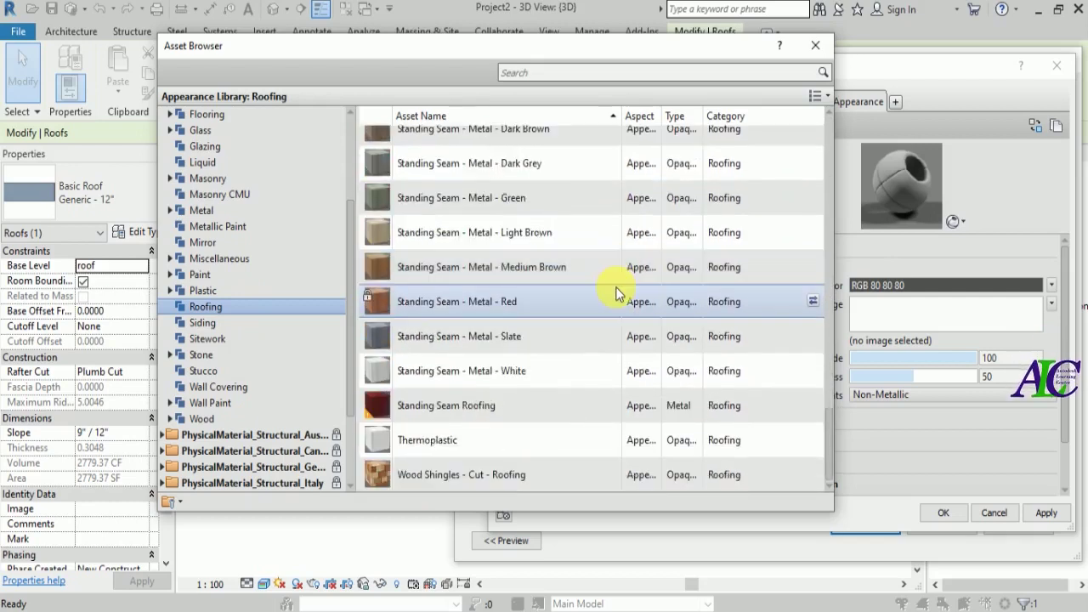
scroll(567, 403, "up", 10)
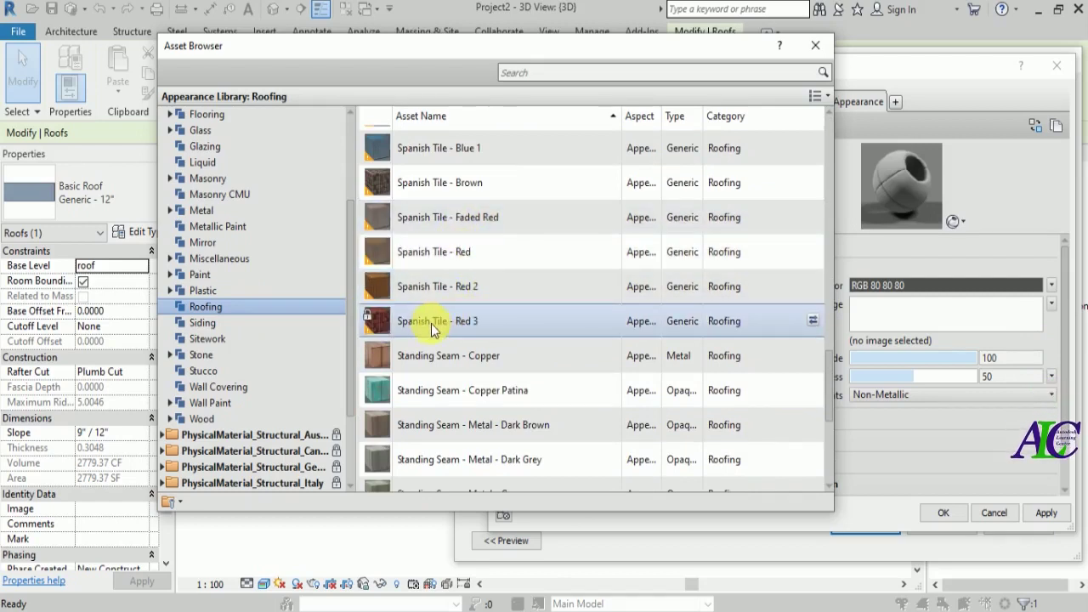
left_click(813, 321)
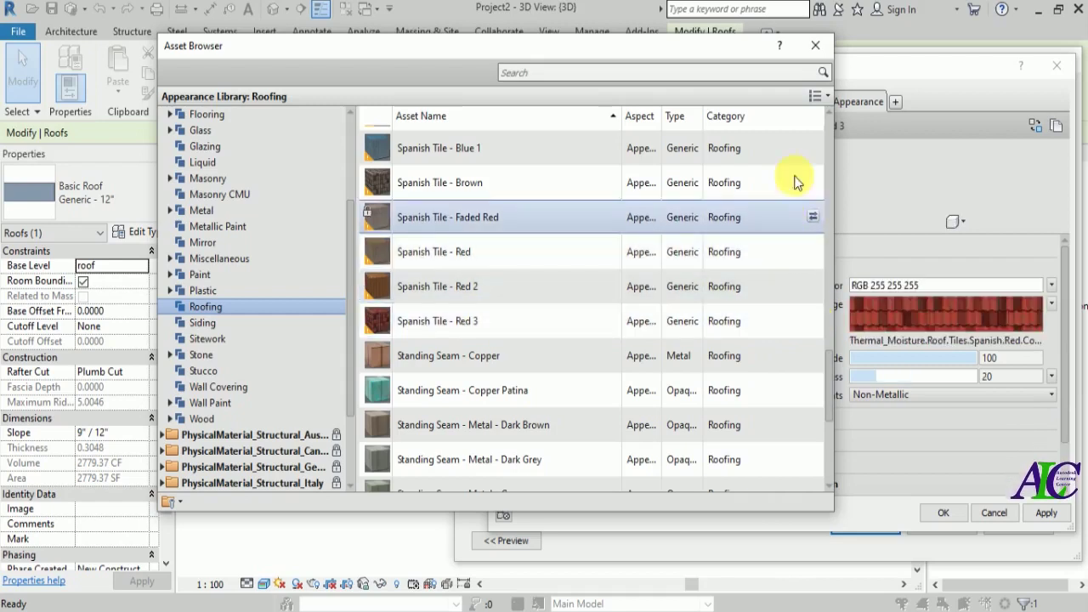
scroll(777, 226, "up", 1)
left_click(816, 45)
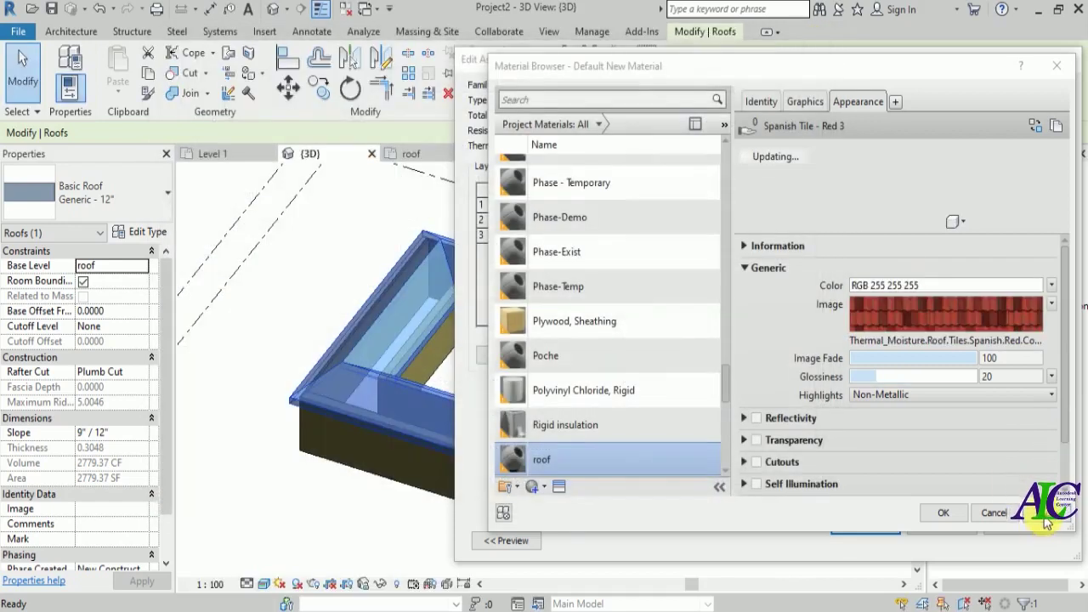
- Confirm the material, assembly and type dialogs, then deselect to view the red-tiled roof
left_click(942, 512)
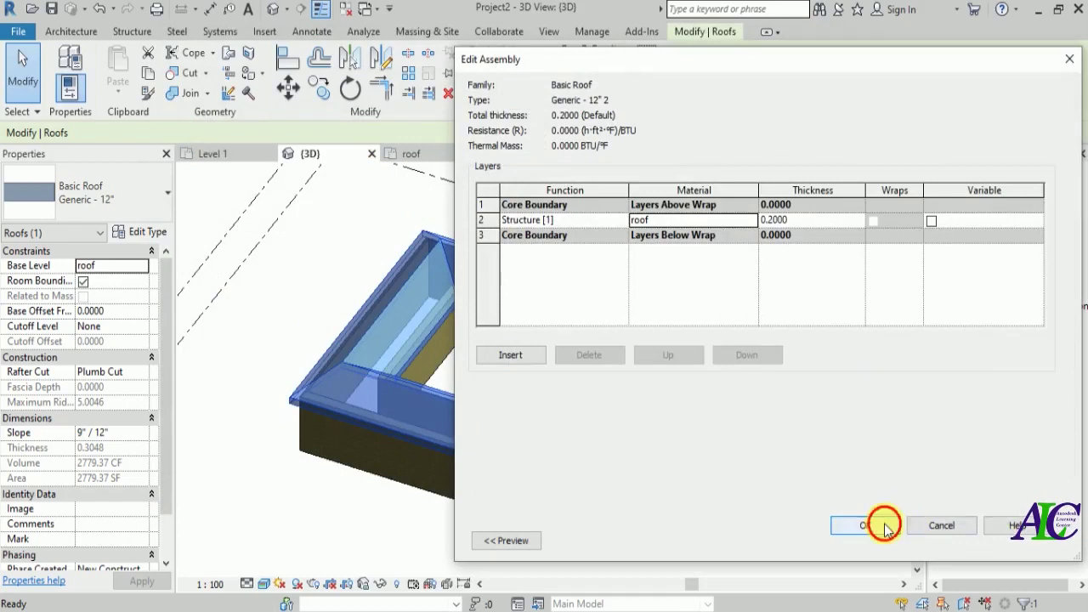
left_click(884, 523)
left_click(882, 539)
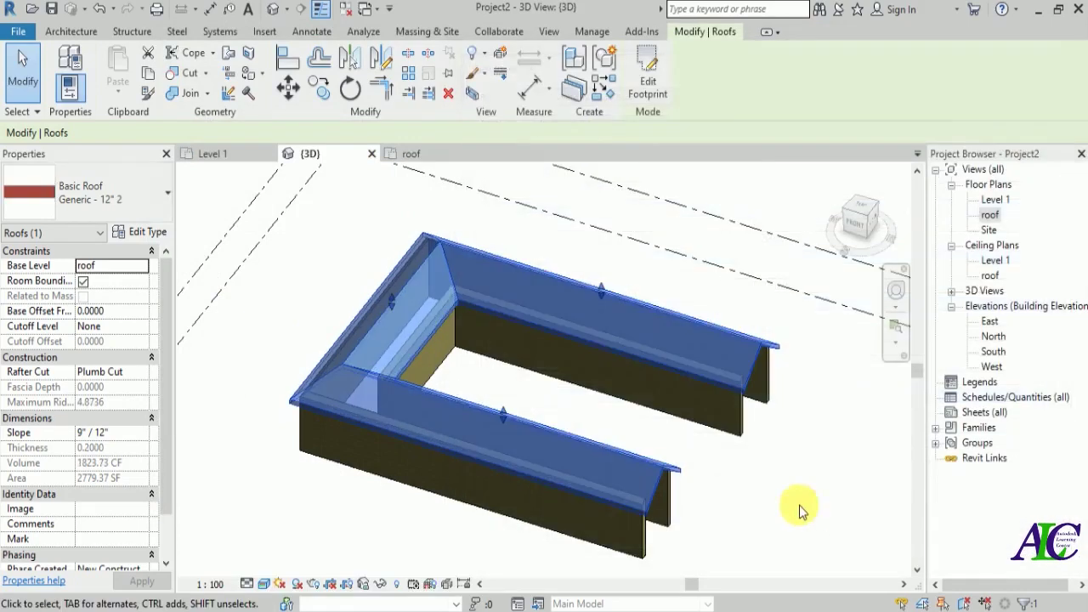
left_click(790, 503)
scroll(442, 280, "down", 3)
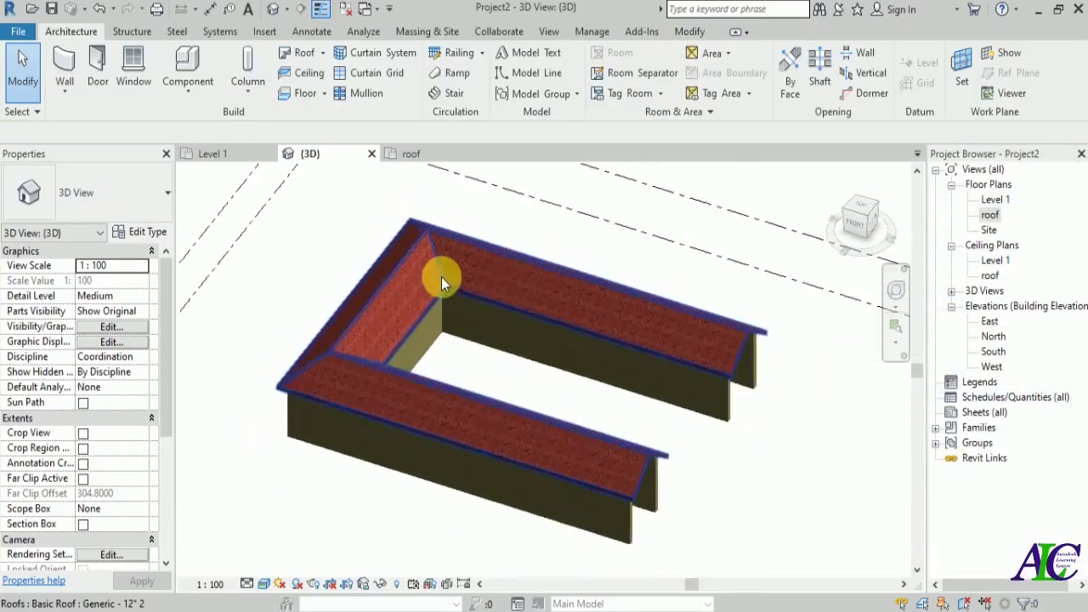
scroll(363, 294, "up", 2)
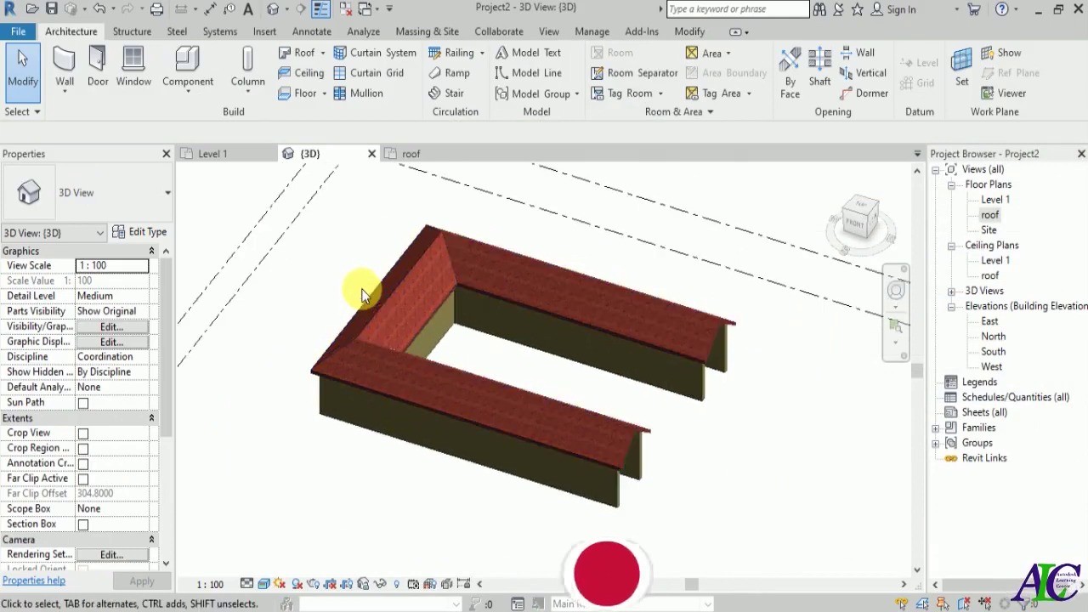